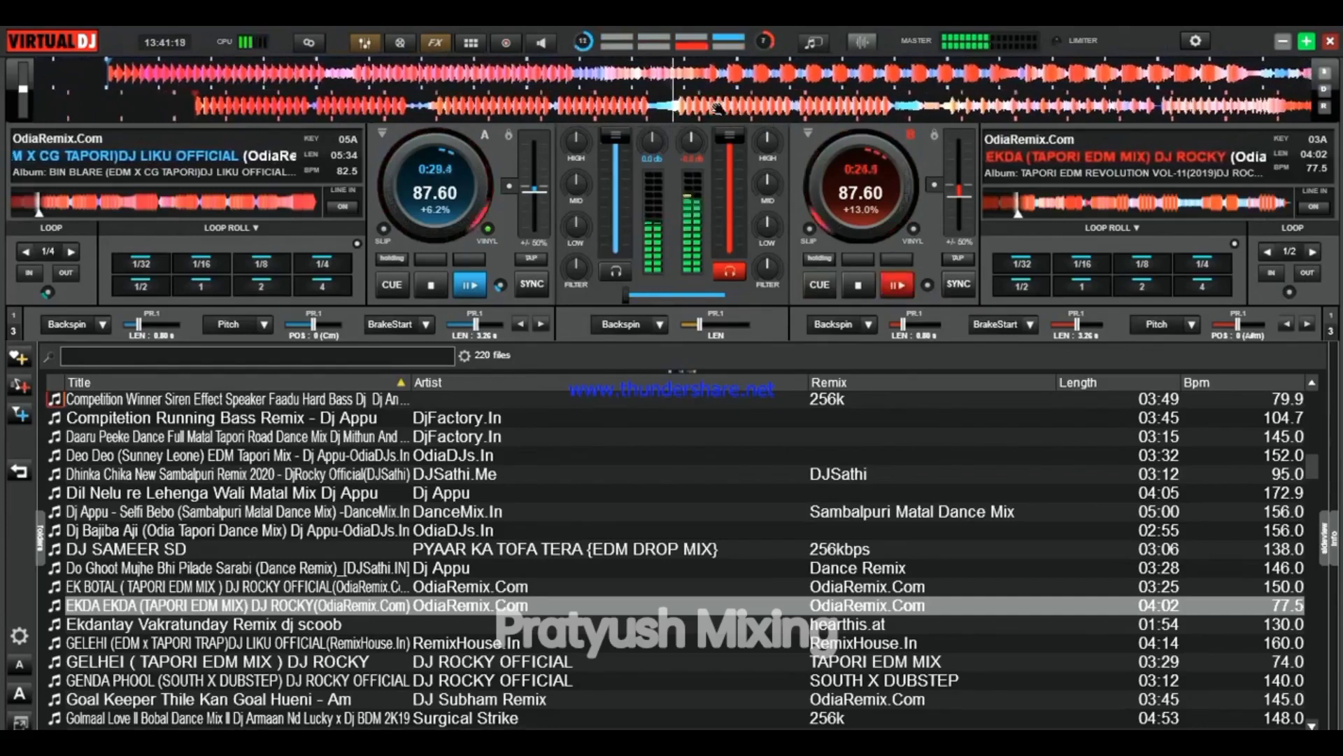
Raise deck B's gain slightly and start a 1/2-beat loop on its track
{"action": "left_click_drag", "start_coordinate": [691, 149], "coordinate": [694, 142]}
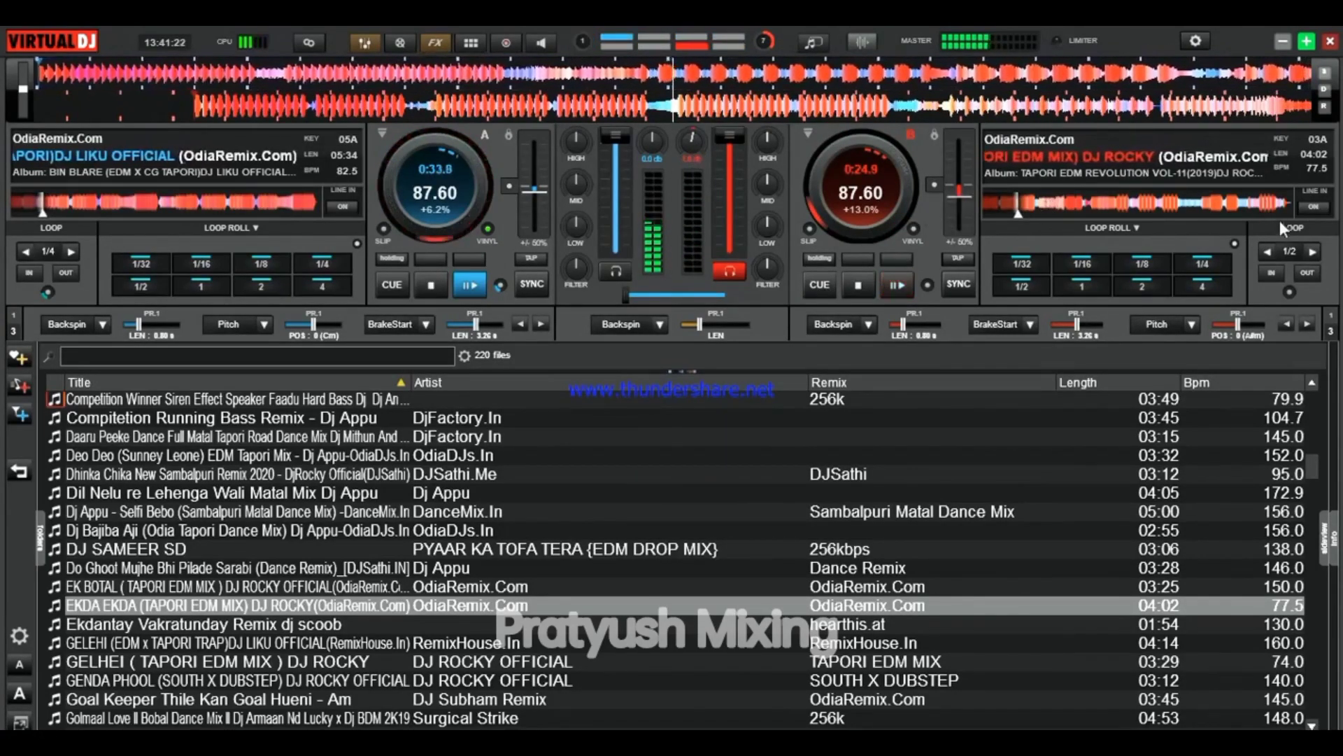
{"action": "left_click", "coordinate": [1293, 251]}
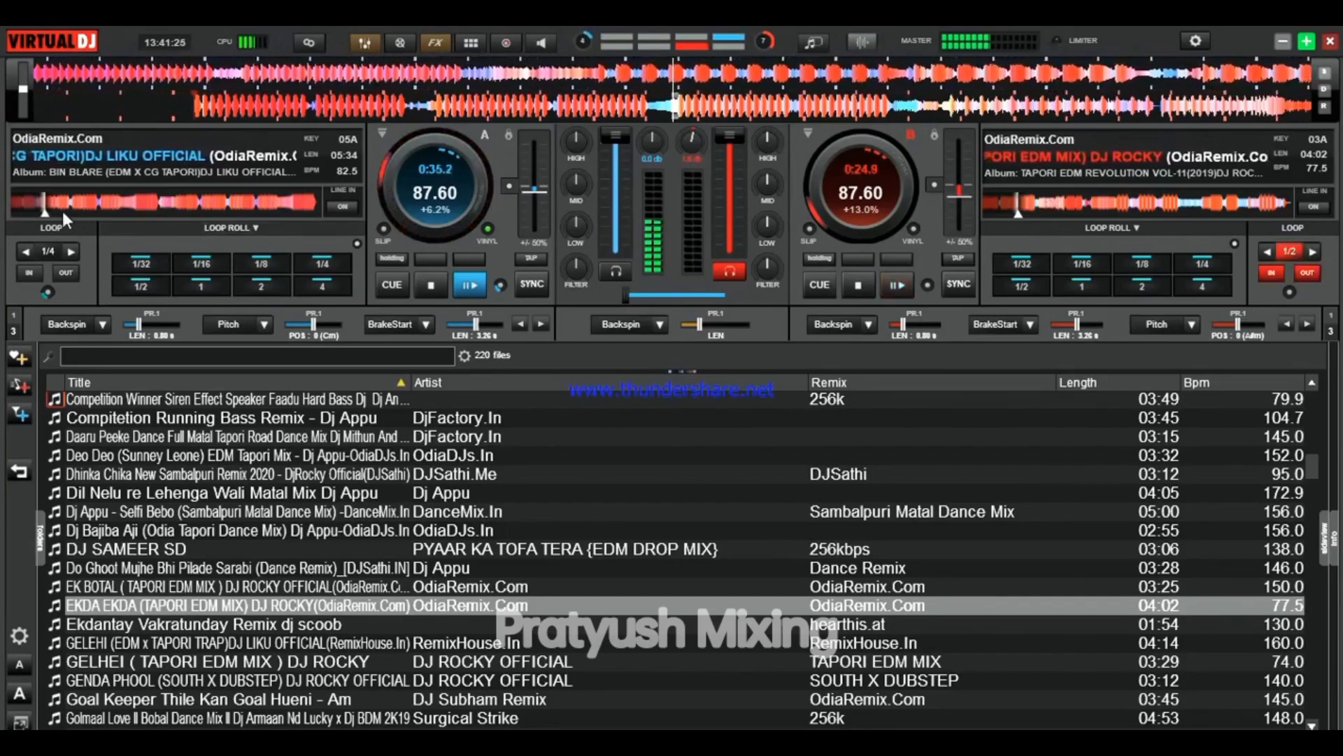
Skip the track playing on deck A ahead to about the one-minute mark
{"action": "left_click", "coordinate": [54, 205]}
{"action": "left_click", "coordinate": [64, 202]}
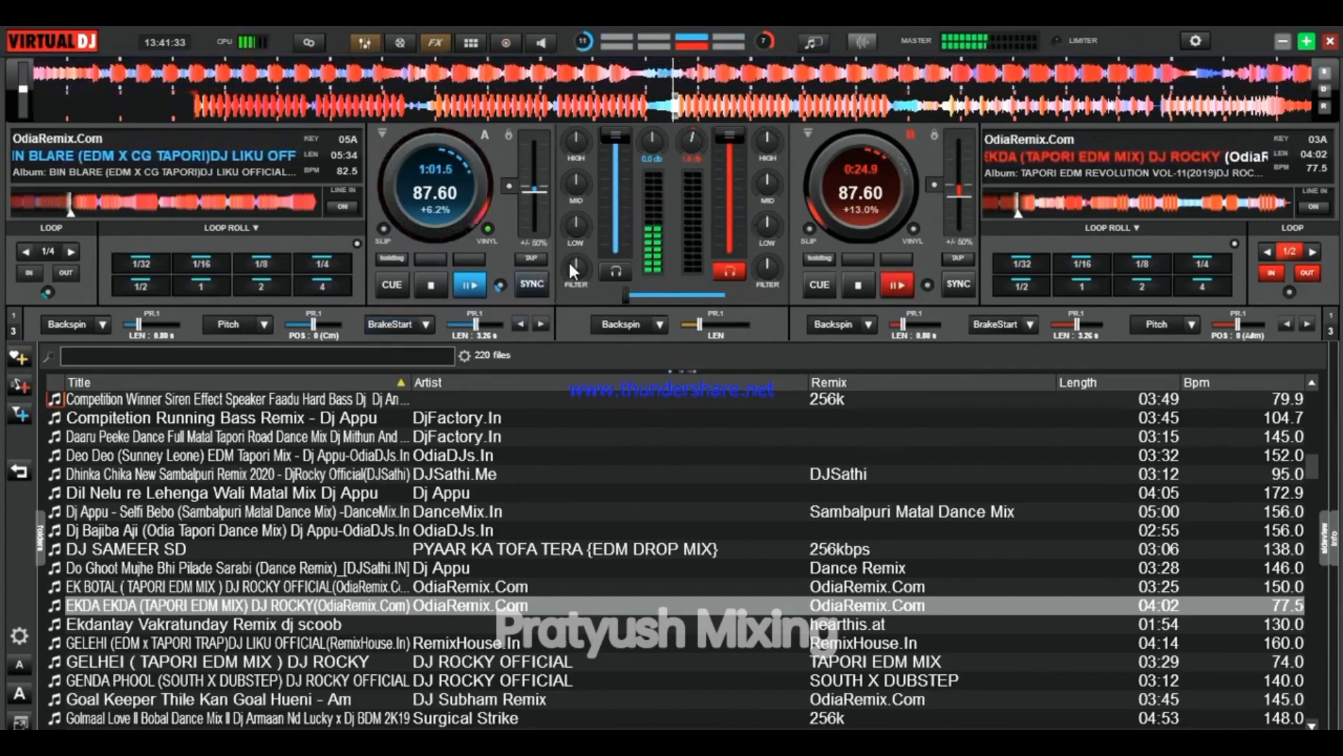
{"action": "mouse_move", "coordinate": [578, 267]}
{"action": "left_mouse_down"}
{"action": "mouse_move", "coordinate": [590, 256]}
{"action": "mouse_move", "coordinate": [572, 268]}
{"action": "left_mouse_up"}
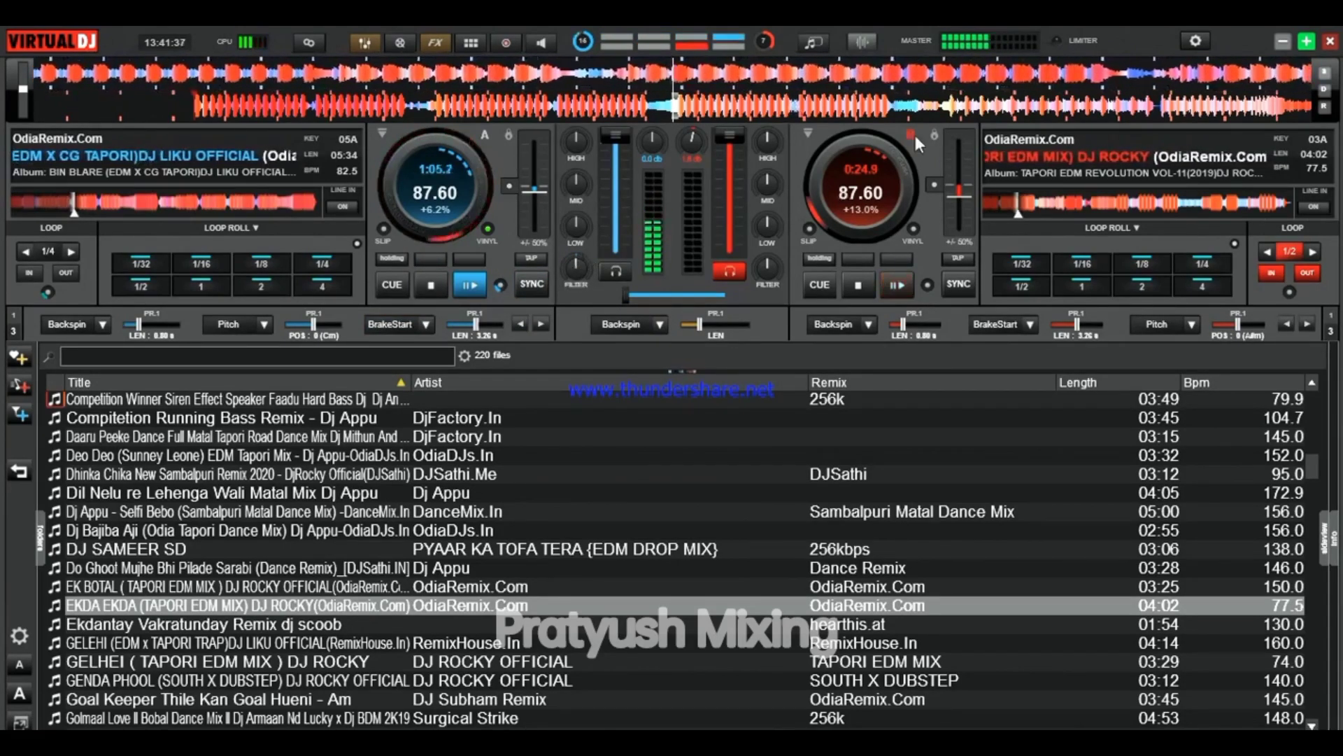
{"action": "mouse_move", "coordinate": [730, 188]}
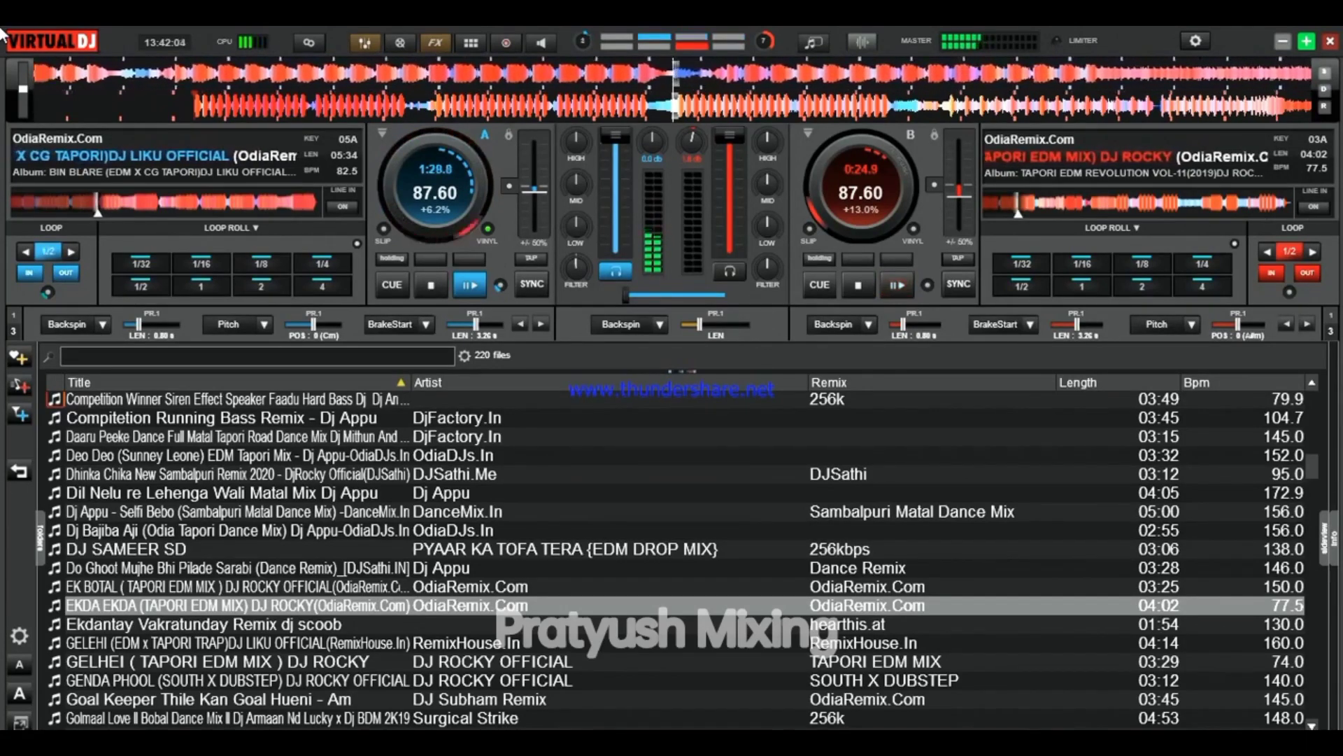
Release deck A's loop and adjust its pitch slider to a tempo of 87.08 BPM (+5.6%)
{"action": "key", "text": "l"}
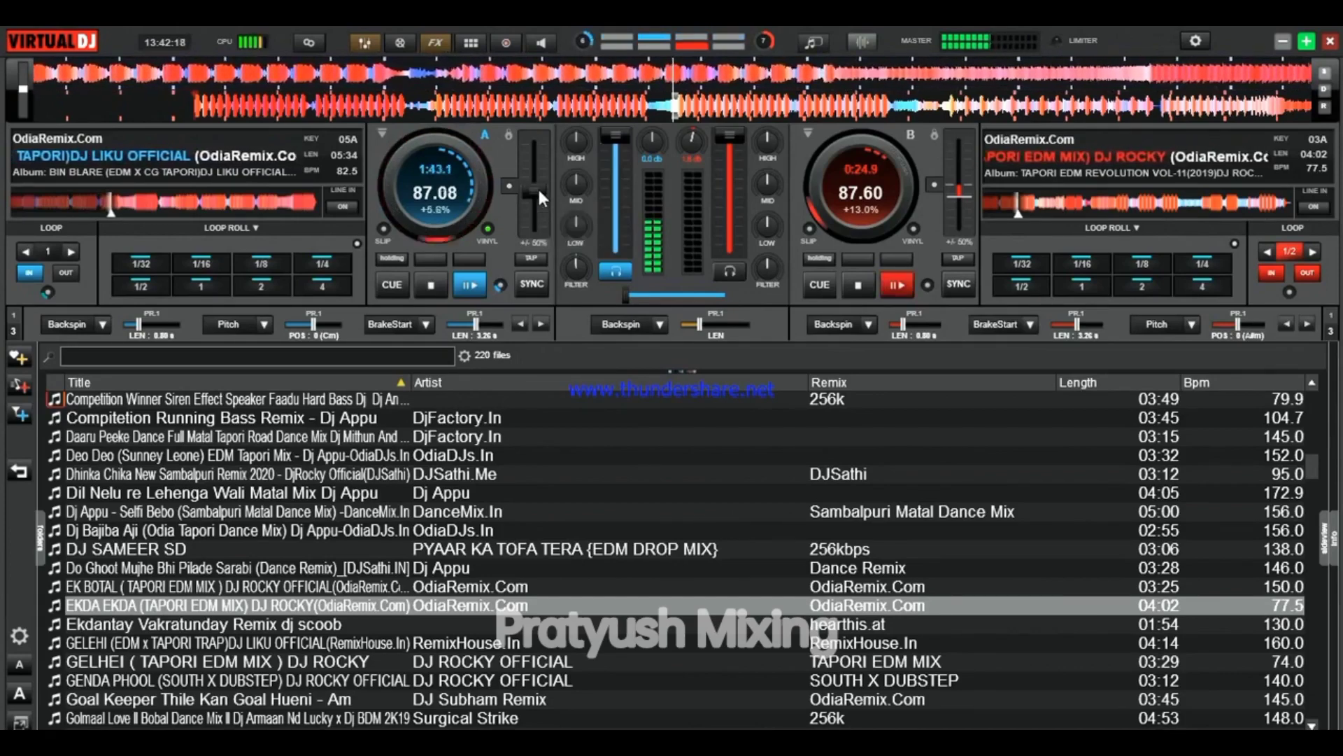
{"action": "left_click_drag", "start_coordinate": [537, 185], "coordinate": [530, 182]}
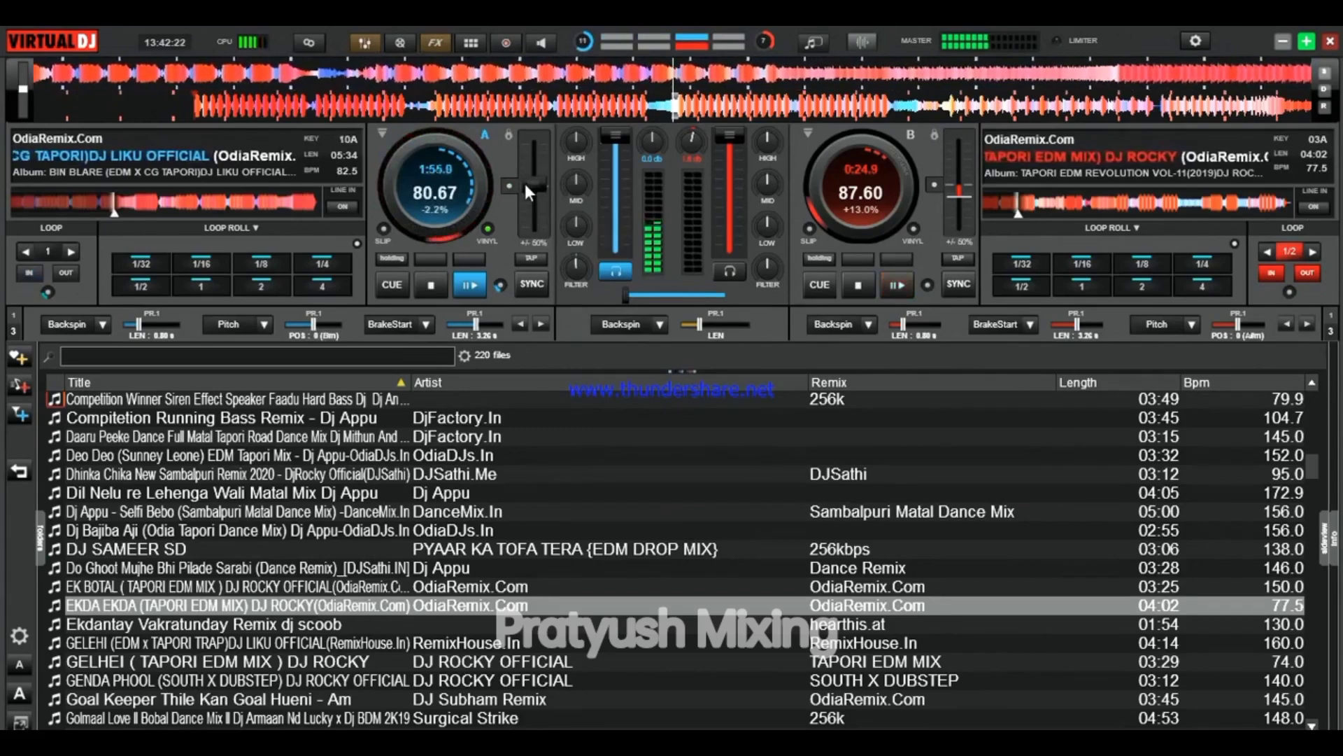
{"action": "left_click_drag", "start_coordinate": [534, 187], "coordinate": [533, 189]}
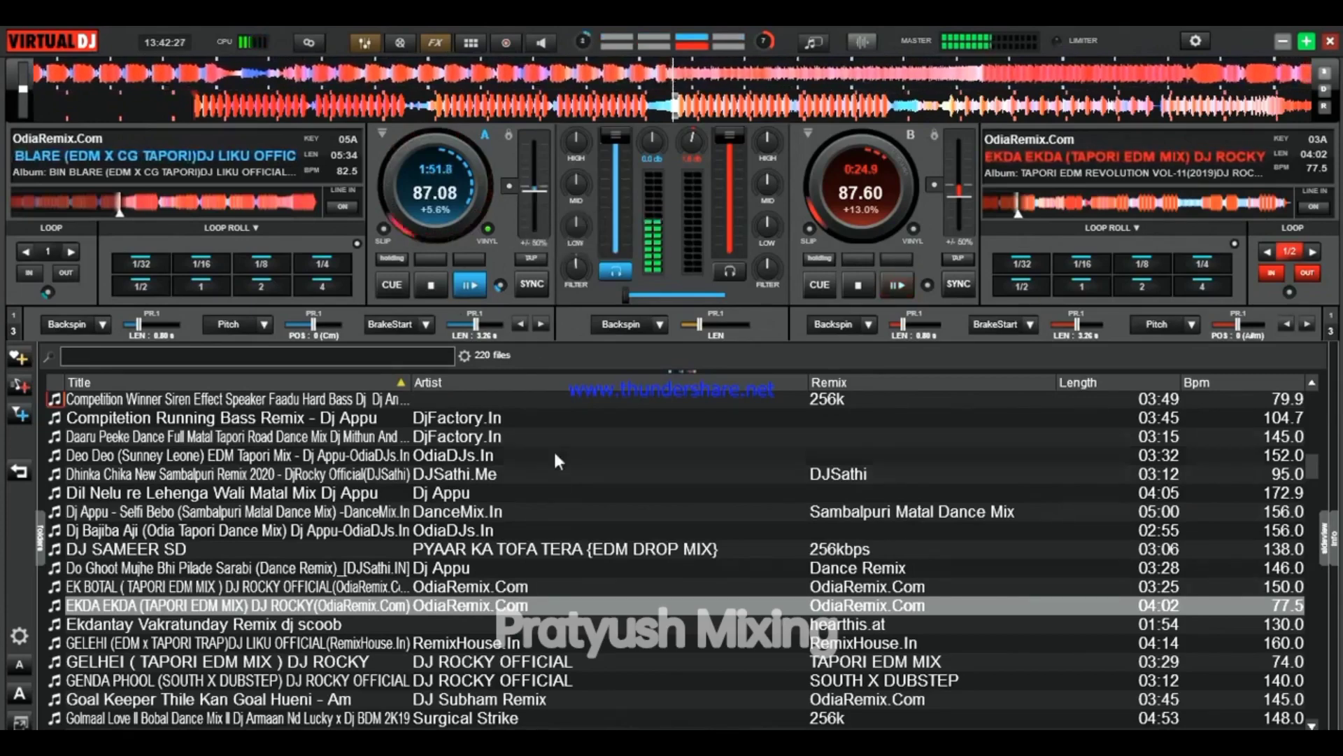
Crossfade from deck A to deck B and release deck B's 1/2-beat loop
{"action": "left_click", "coordinate": [616, 327]}
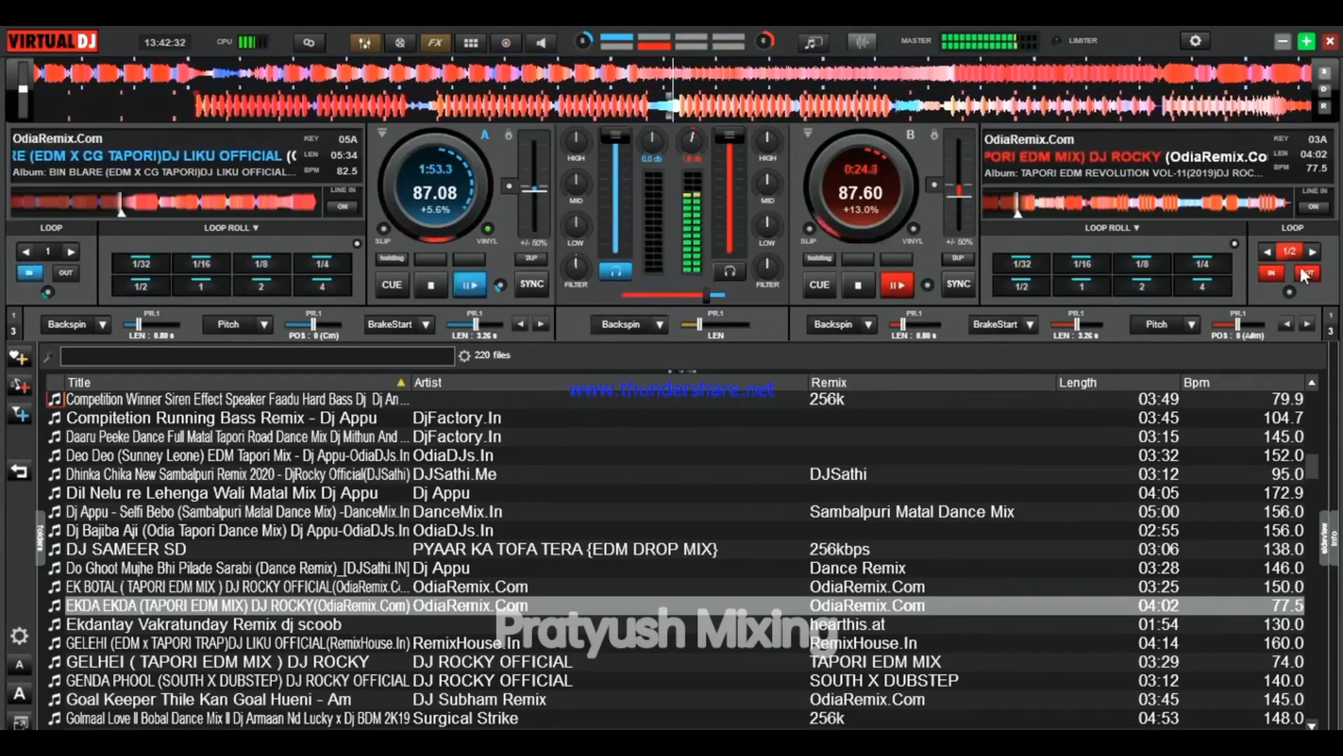
{"action": "left_click", "coordinate": [1286, 252]}
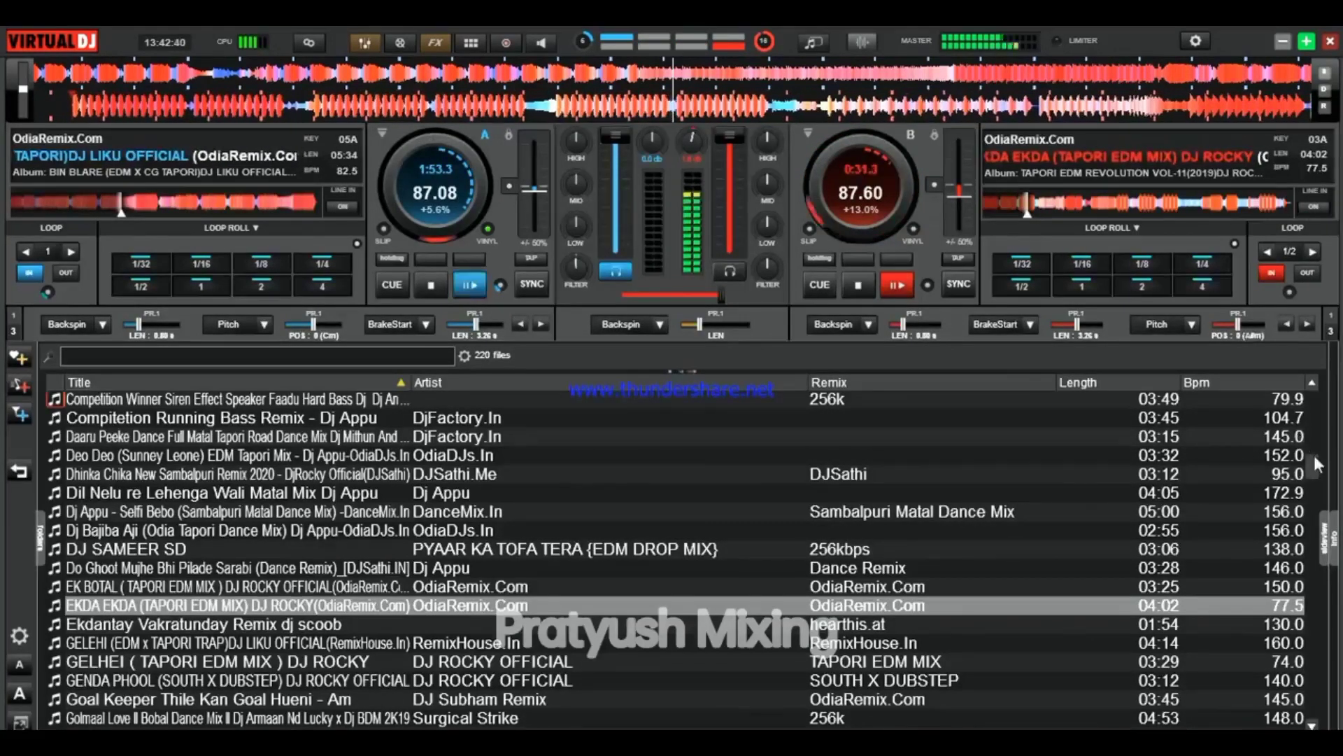
Look through the rest of the track list for the next song to mix, selecting Tum To Dhoke Baaz Ho (Dance Mix)
{"action": "scroll", "coordinate": [1320, 524], "scroll_direction": "down", "scroll_amount": 1}
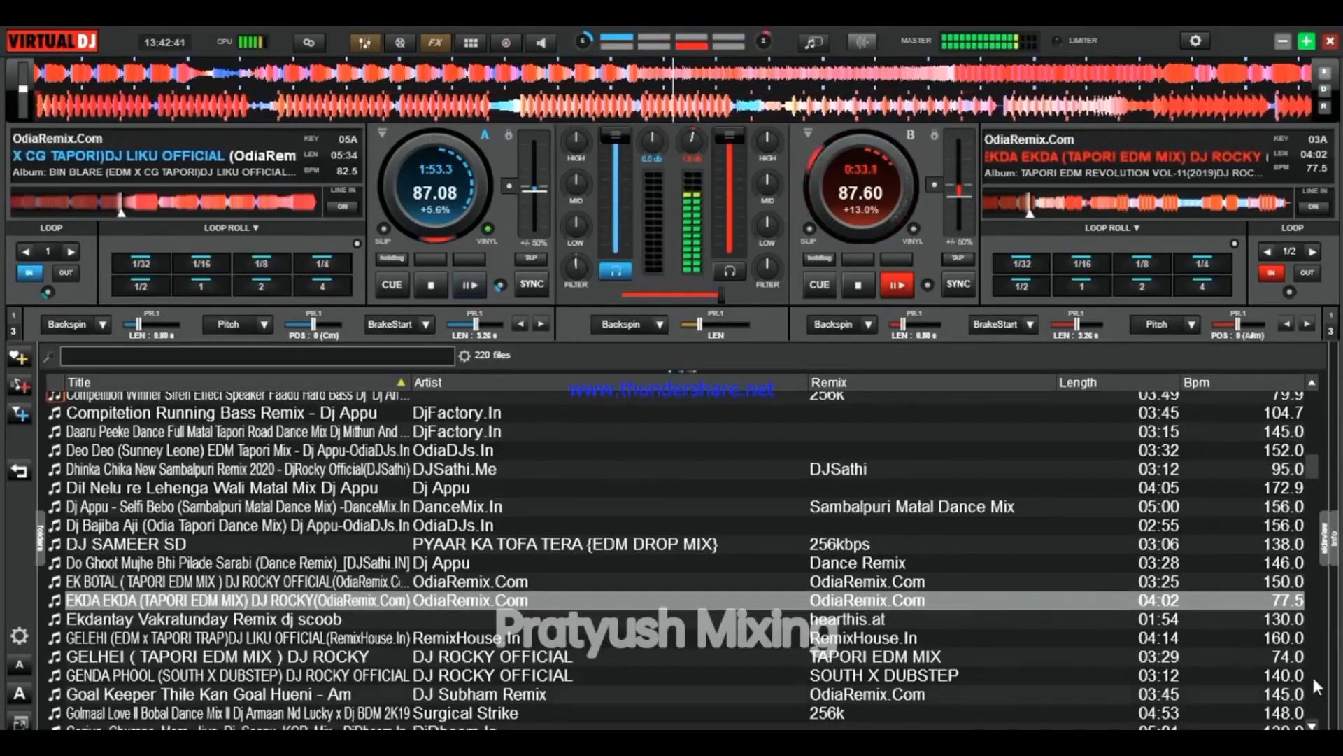
{"action": "scroll", "coordinate": [937, 539], "scroll_direction": "up", "scroll_amount": 3}
{"action": "scroll", "coordinate": [936, 535], "scroll_direction": "down", "scroll_amount": 20}
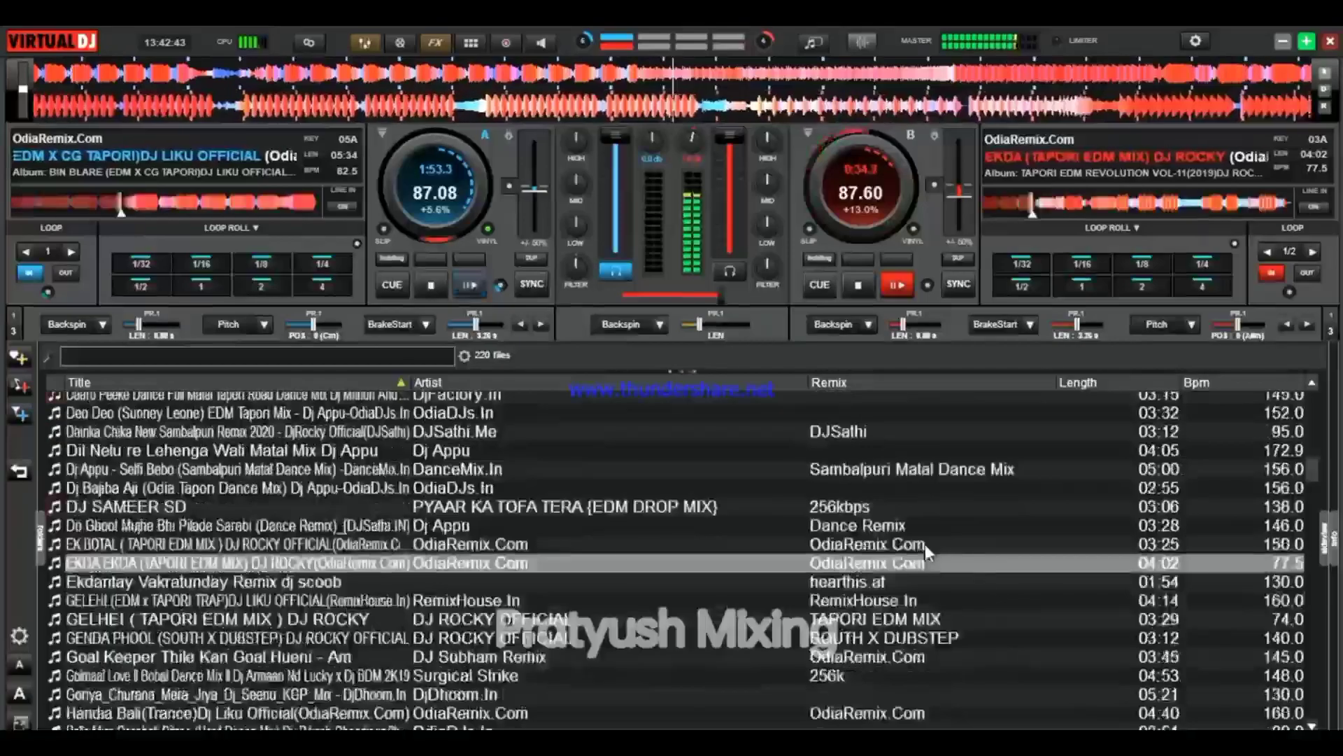
{"action": "scroll", "coordinate": [925, 543], "scroll_direction": "down", "scroll_amount": 15}
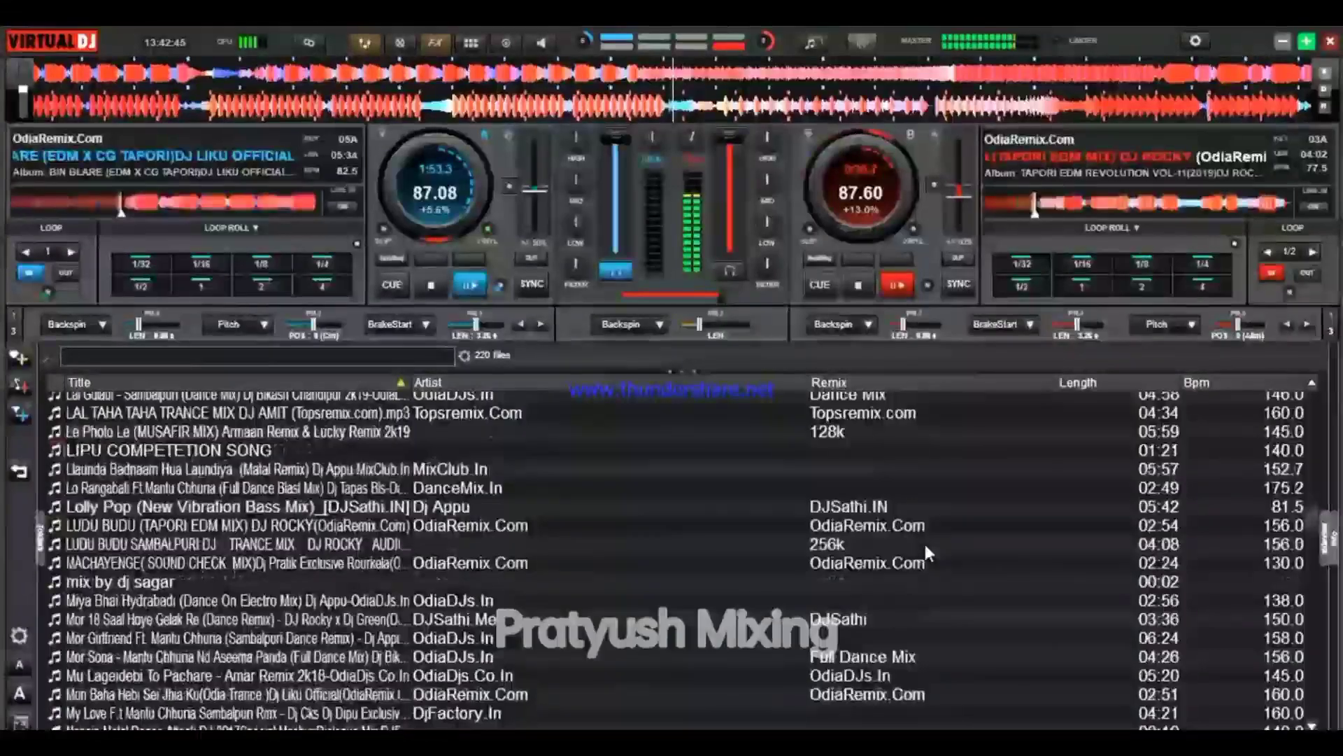
{"action": "scroll", "coordinate": [282, 567], "scroll_direction": "down", "scroll_amount": 3}
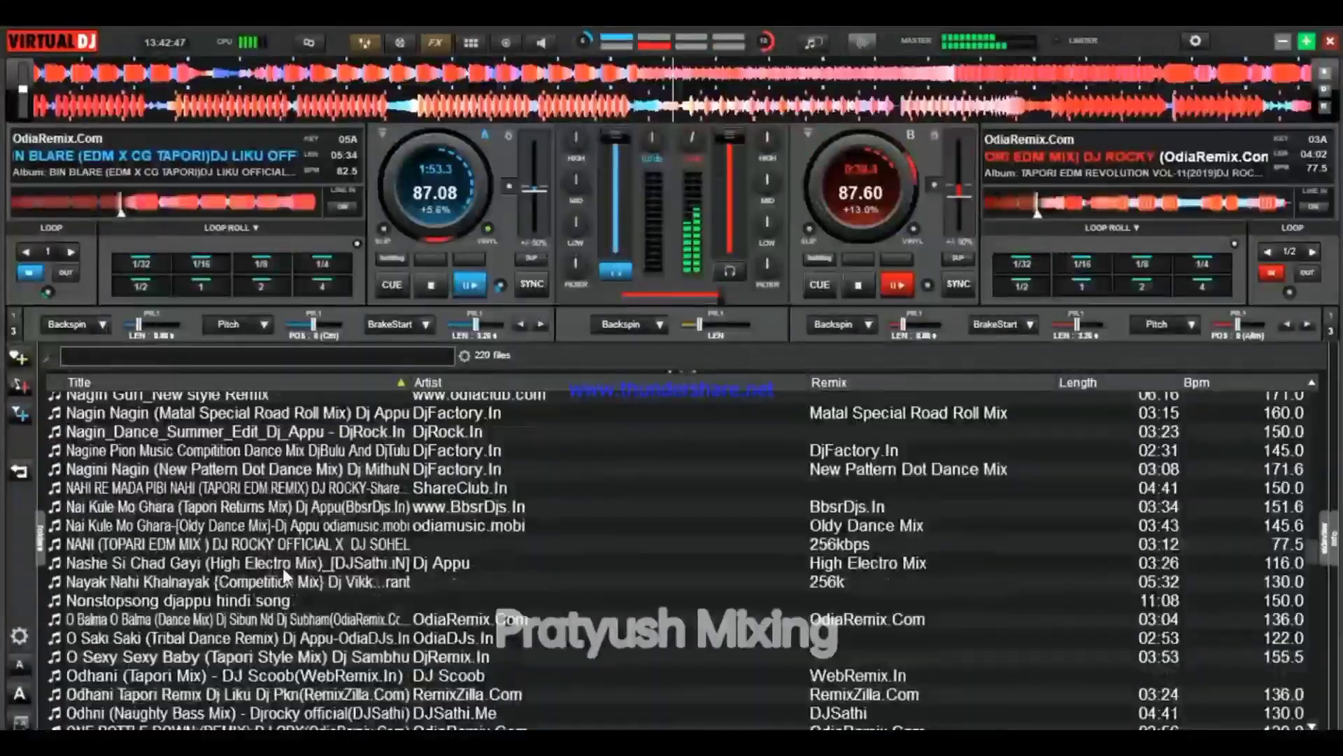
{"action": "scroll", "coordinate": [211, 588], "scroll_direction": "down", "scroll_amount": 1}
{"action": "scroll", "coordinate": [135, 604], "scroll_direction": "down", "scroll_amount": 4}
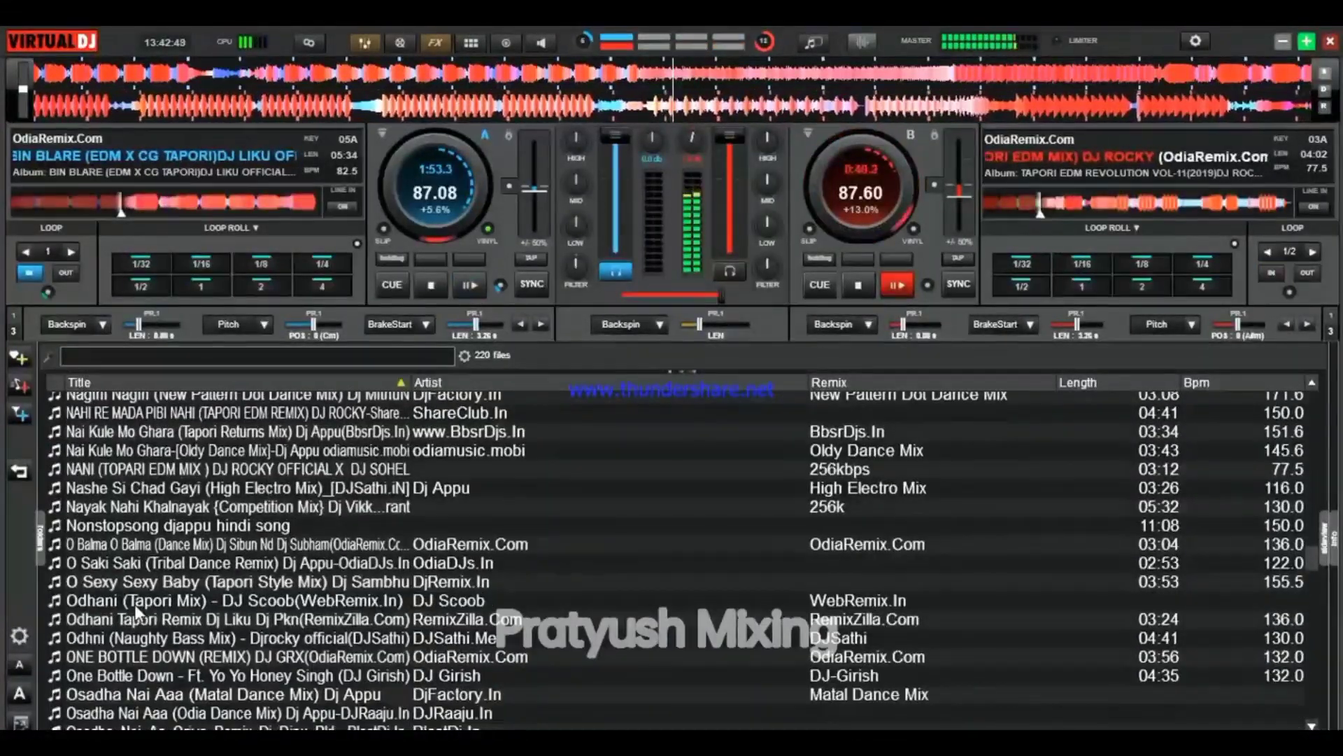
{"action": "scroll", "coordinate": [134, 604], "scroll_direction": "down", "scroll_amount": 4}
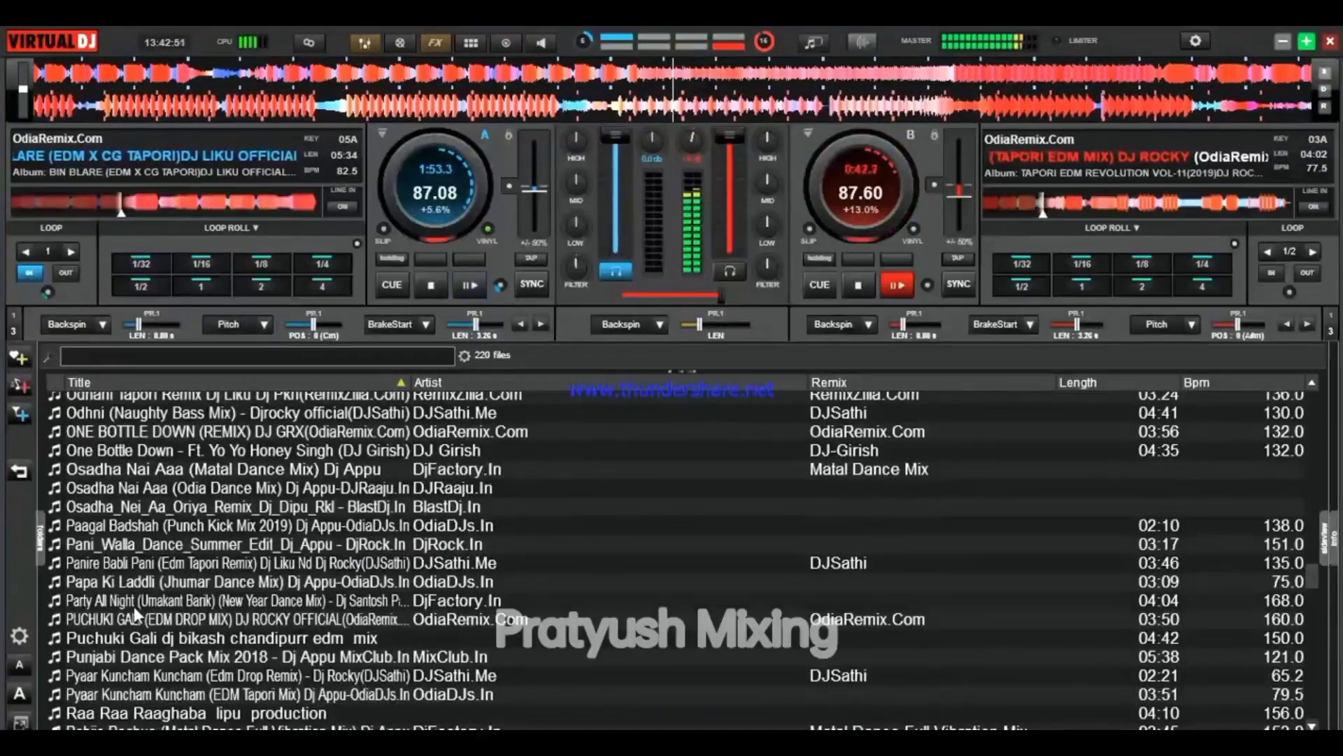
{"action": "scroll", "coordinate": [134, 618], "scroll_direction": "down", "scroll_amount": 3}
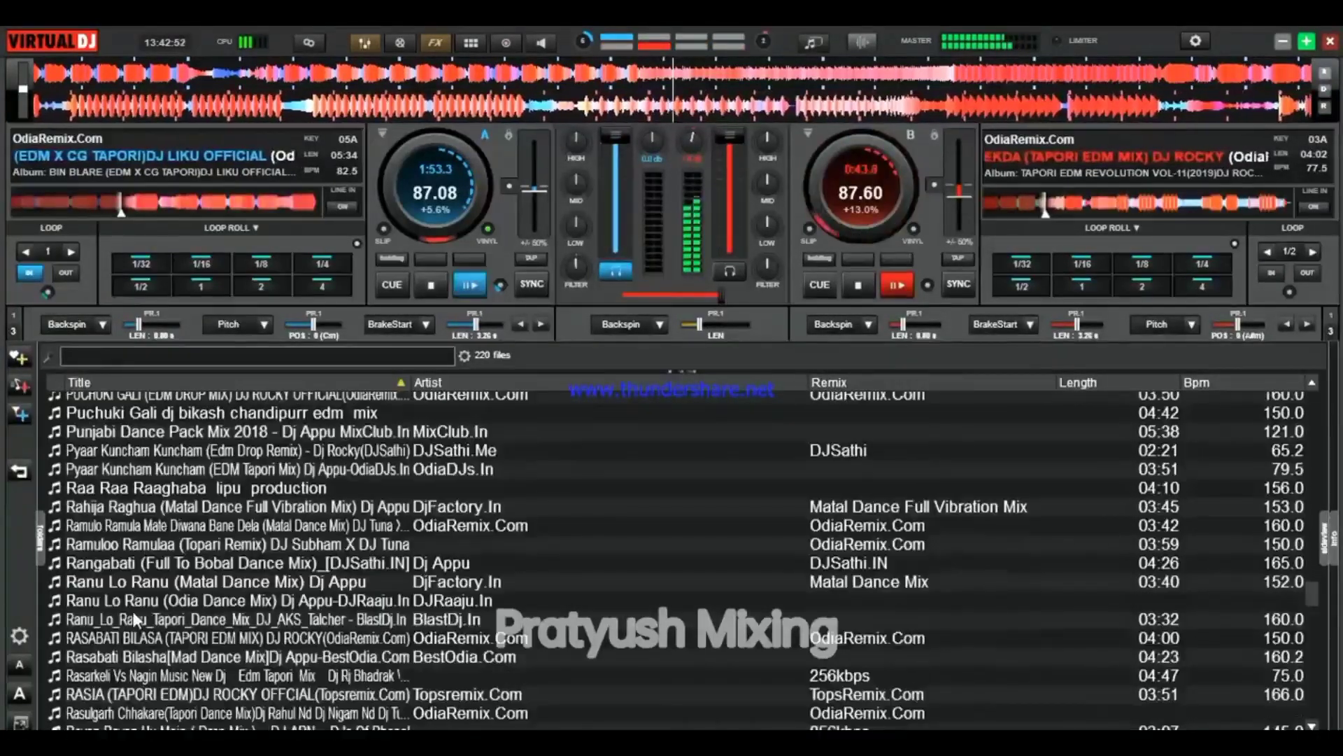
{"action": "scroll", "coordinate": [135, 618], "scroll_direction": "down", "scroll_amount": 5}
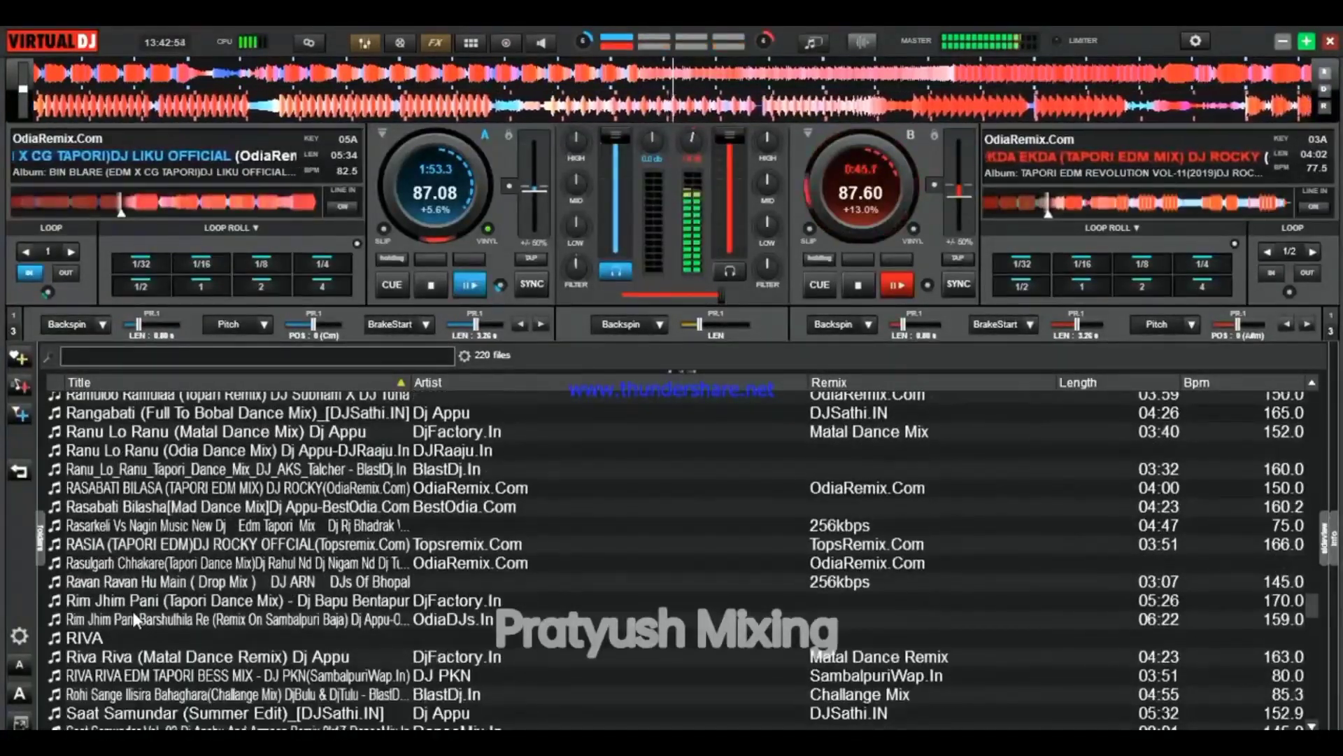
{"action": "scroll", "coordinate": [134, 619], "scroll_direction": "down", "scroll_amount": 4}
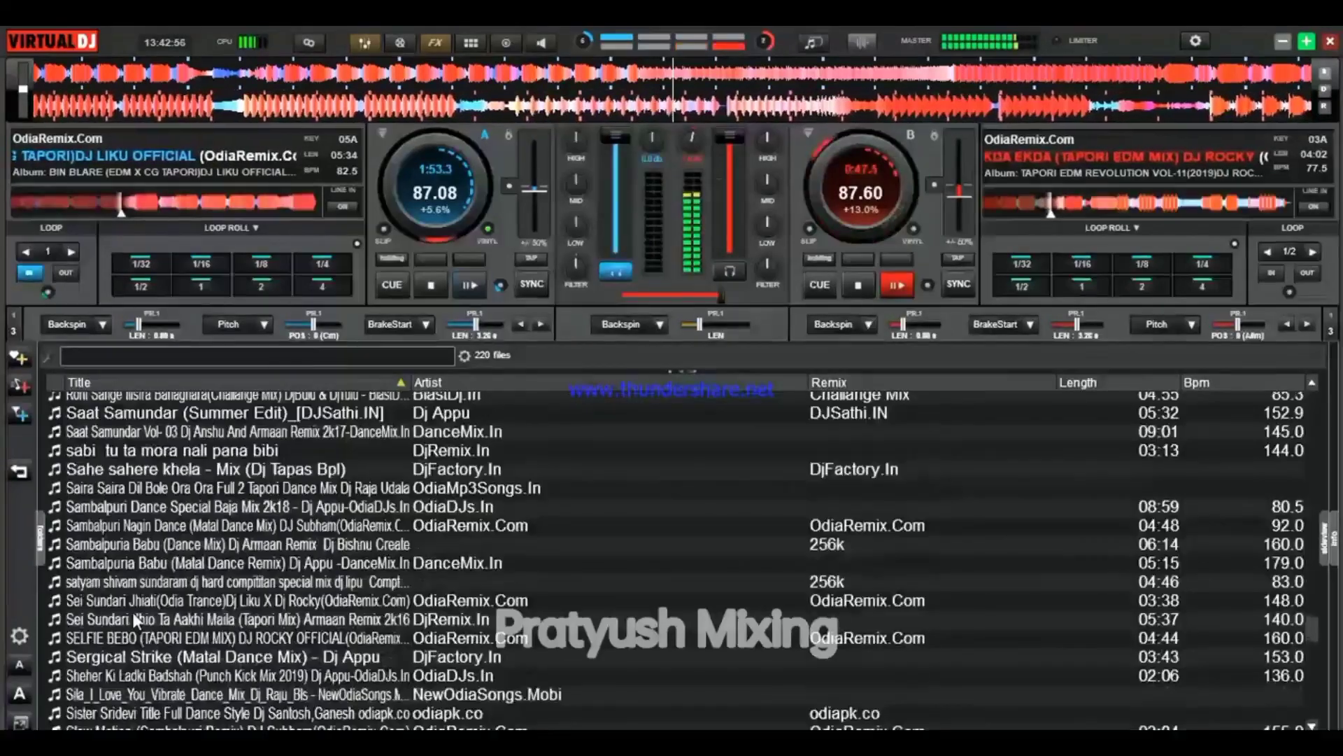
{"action": "scroll", "coordinate": [135, 619], "scroll_direction": "down", "scroll_amount": 7}
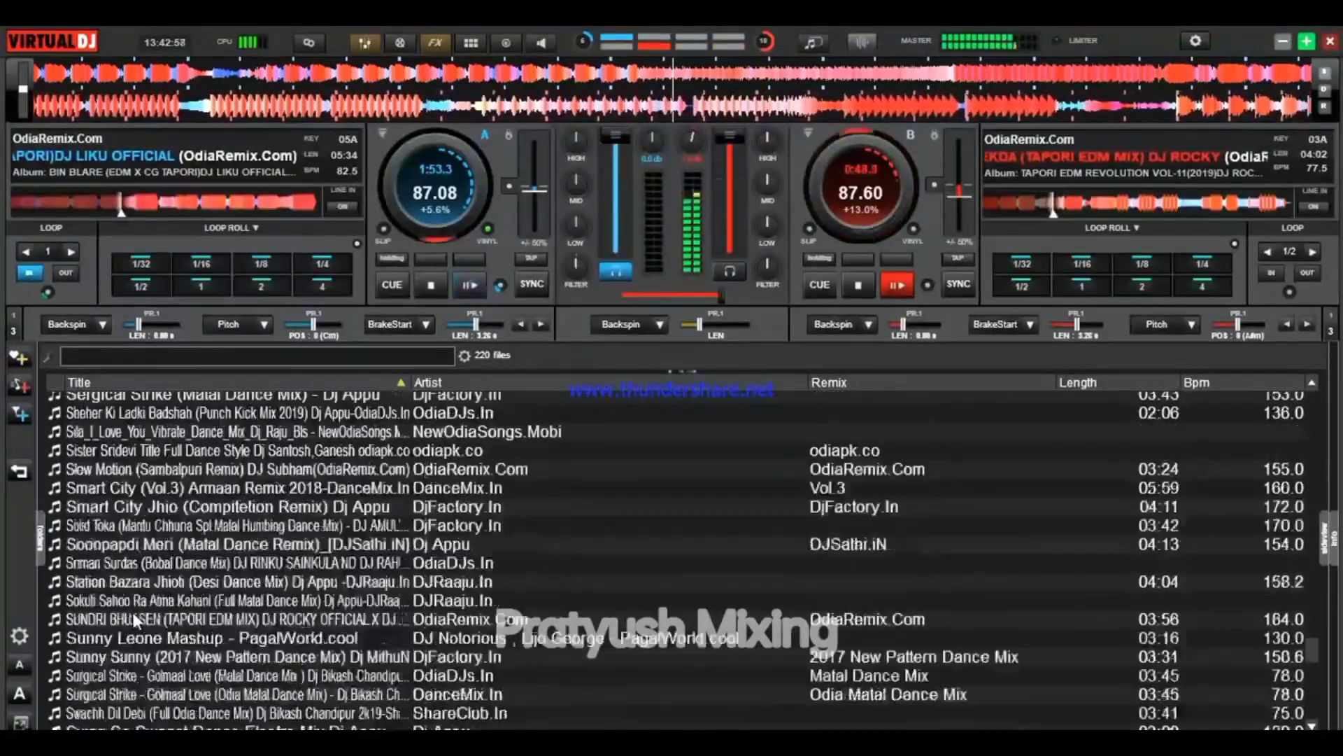
{"action": "scroll", "coordinate": [136, 620], "scroll_direction": "down", "scroll_amount": 6}
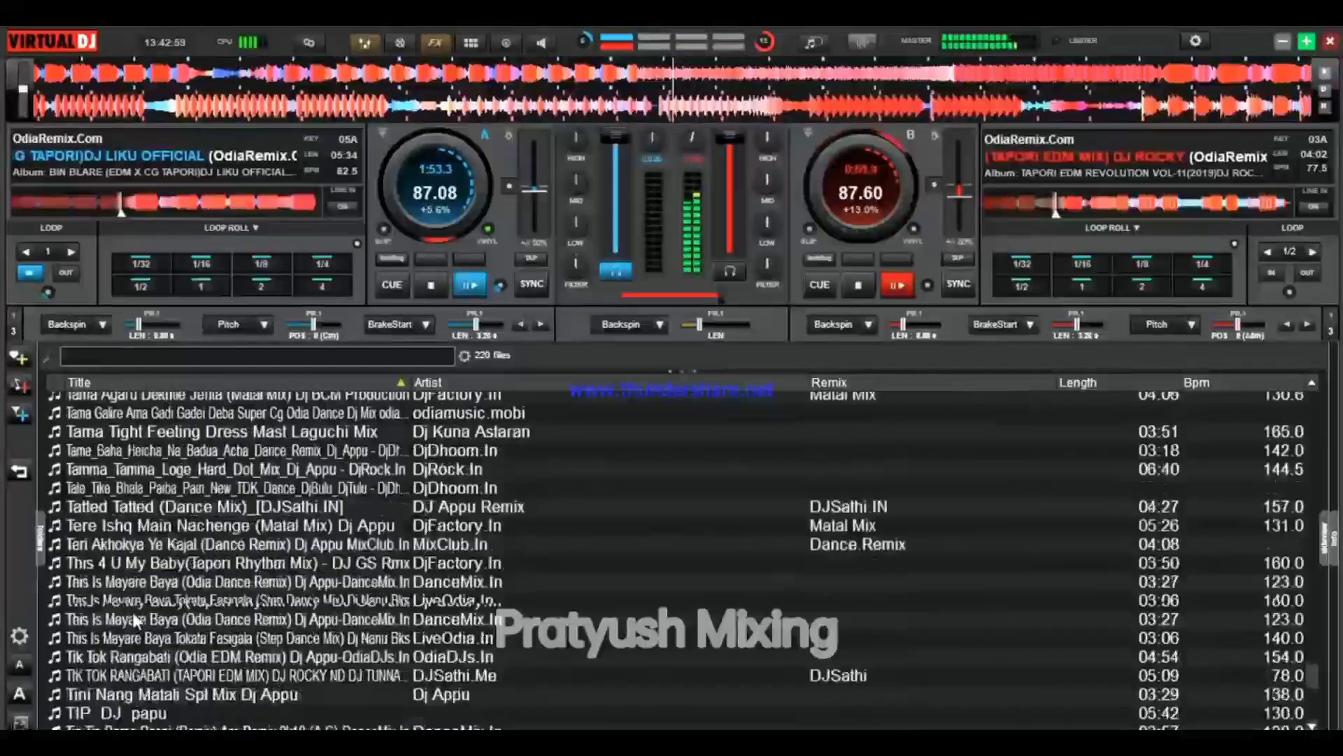
{"action": "scroll", "coordinate": [135, 620], "scroll_direction": "down", "scroll_amount": 2}
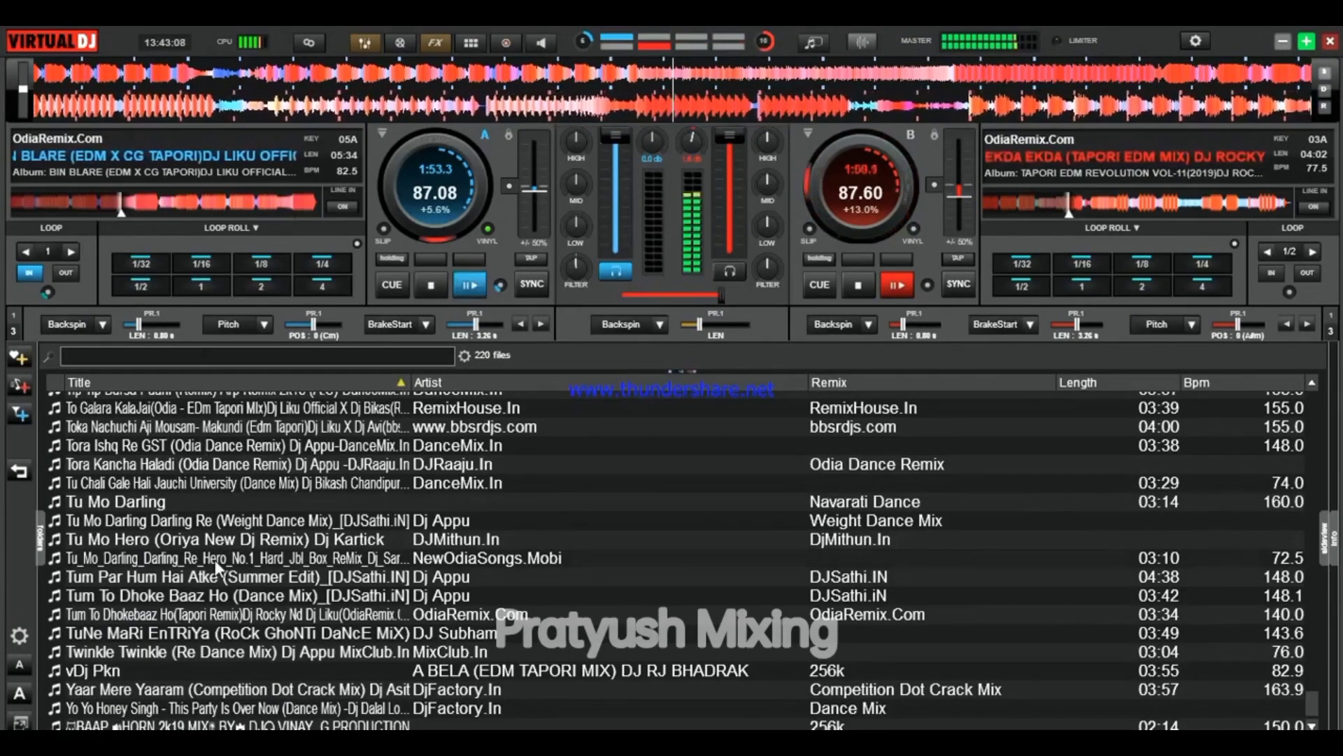
{"action": "scroll", "coordinate": [216, 564], "scroll_direction": "up", "scroll_amount": 6}
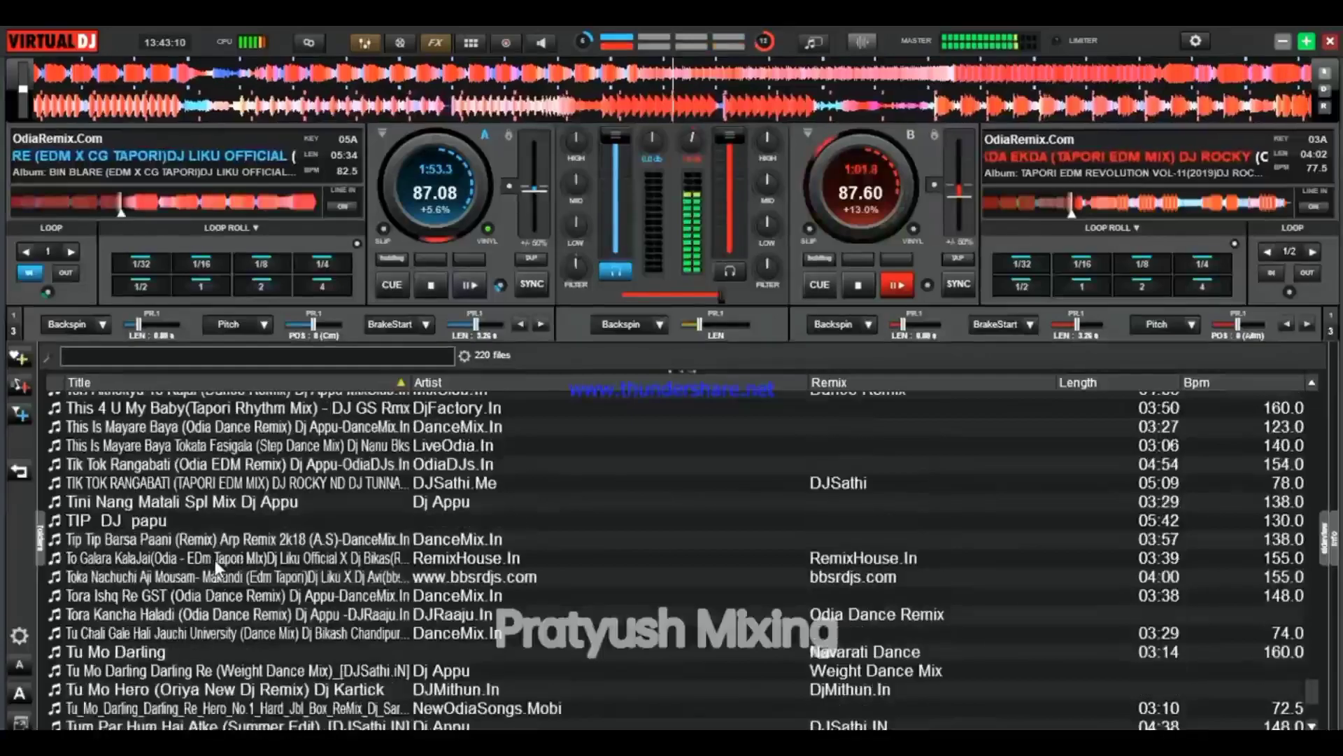
{"action": "scroll", "coordinate": [216, 564], "scroll_direction": "up", "scroll_amount": 4}
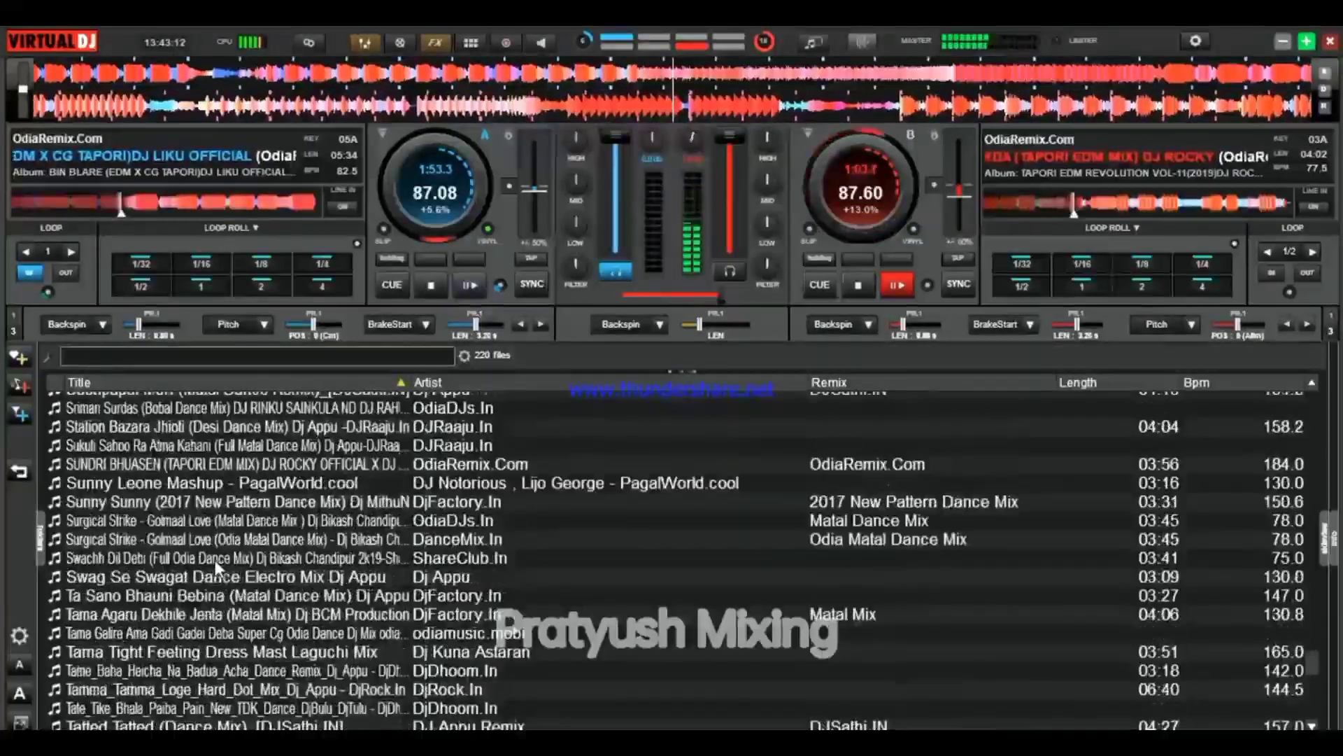
{"action": "scroll", "coordinate": [214, 564], "scroll_direction": "down", "scroll_amount": 3}
{"action": "scroll", "coordinate": [216, 568], "scroll_direction": "down", "scroll_amount": 7}
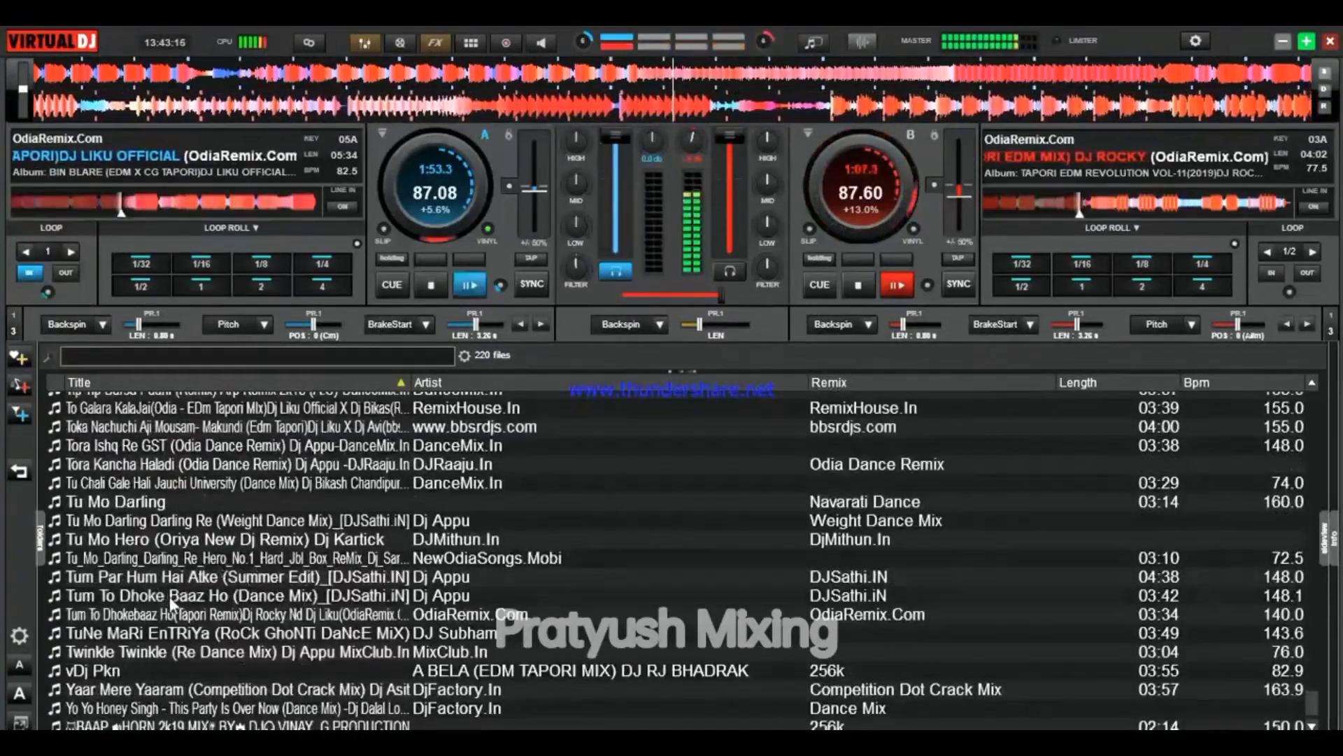
{"action": "left_click", "coordinate": [173, 598]}
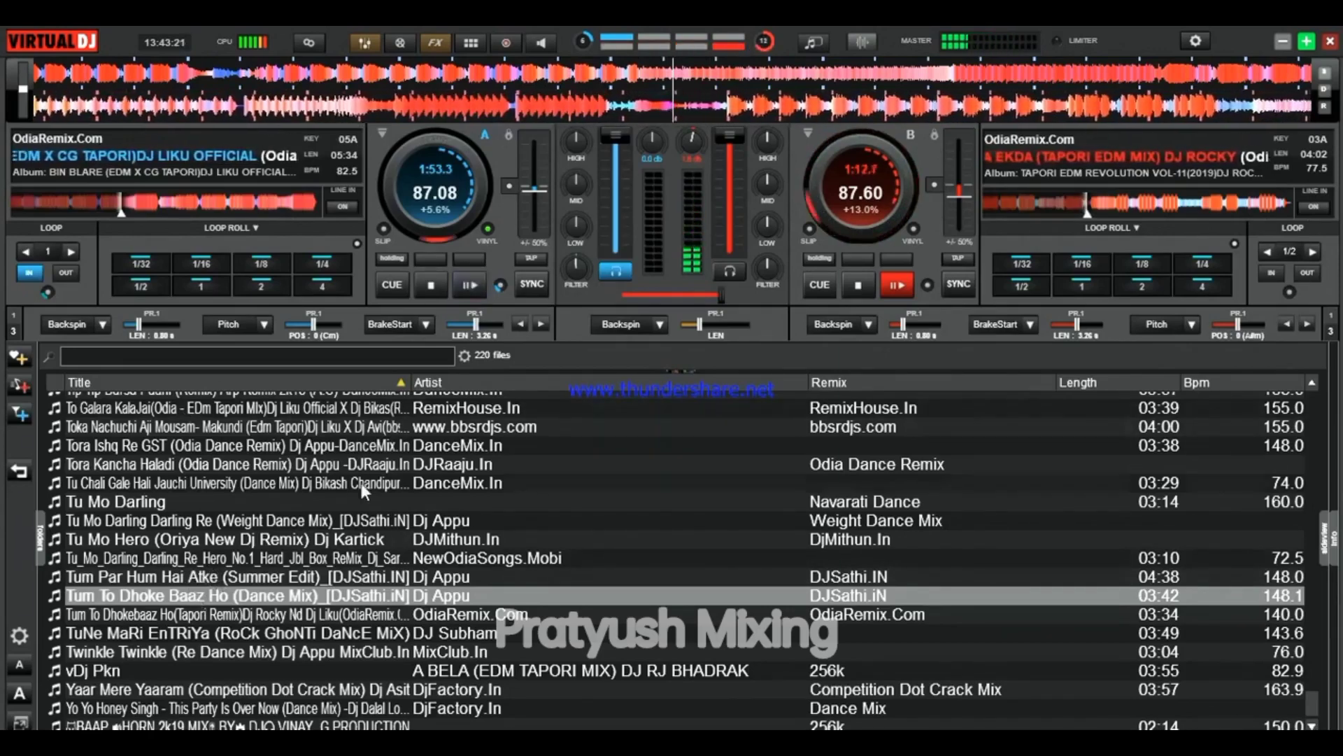
Load TIK TOK RANGABATI (TAPORI EDM MIX) onto deck A and raise that deck's gain to about 2.6 dB
{"action": "scroll", "coordinate": [361, 483], "scroll_direction": "up", "scroll_amount": 4}
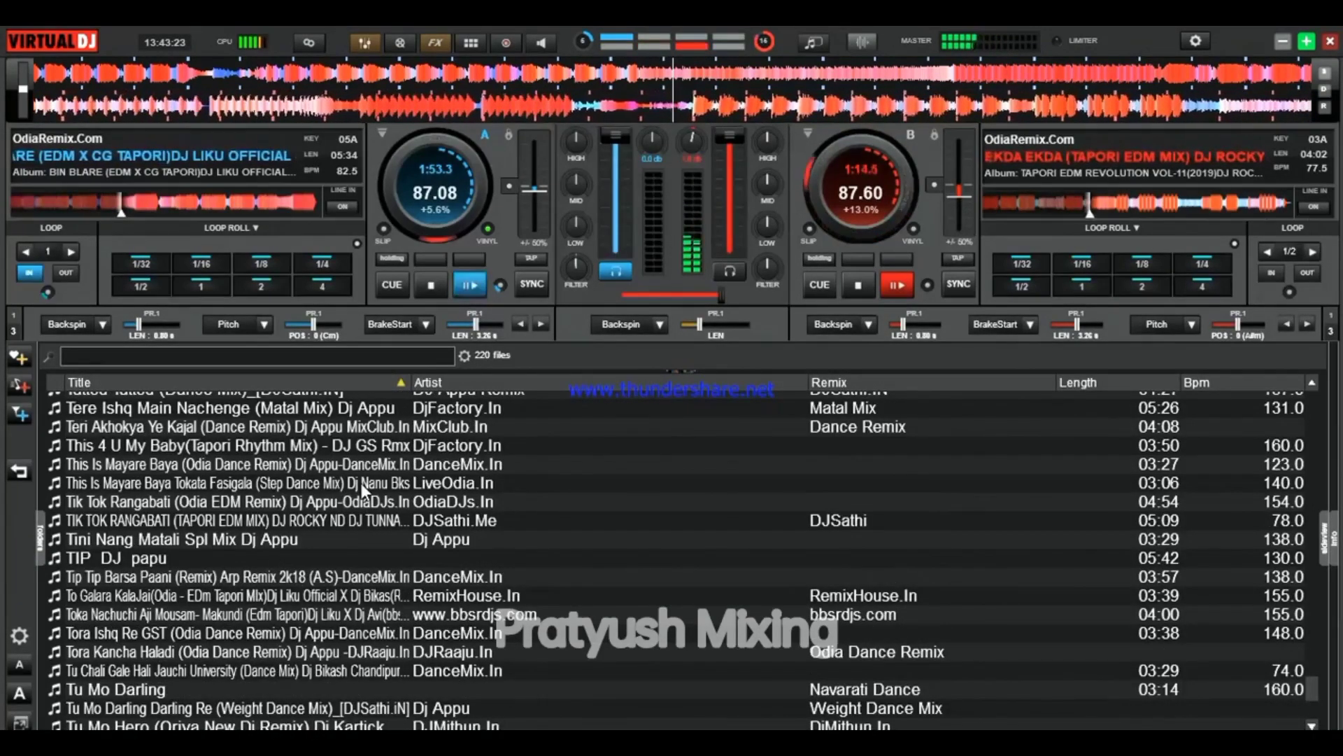
{"action": "left_click", "coordinate": [314, 522]}
{"action": "left_click_drag", "start_coordinate": [371, 413], "coordinate": [545, 274]}
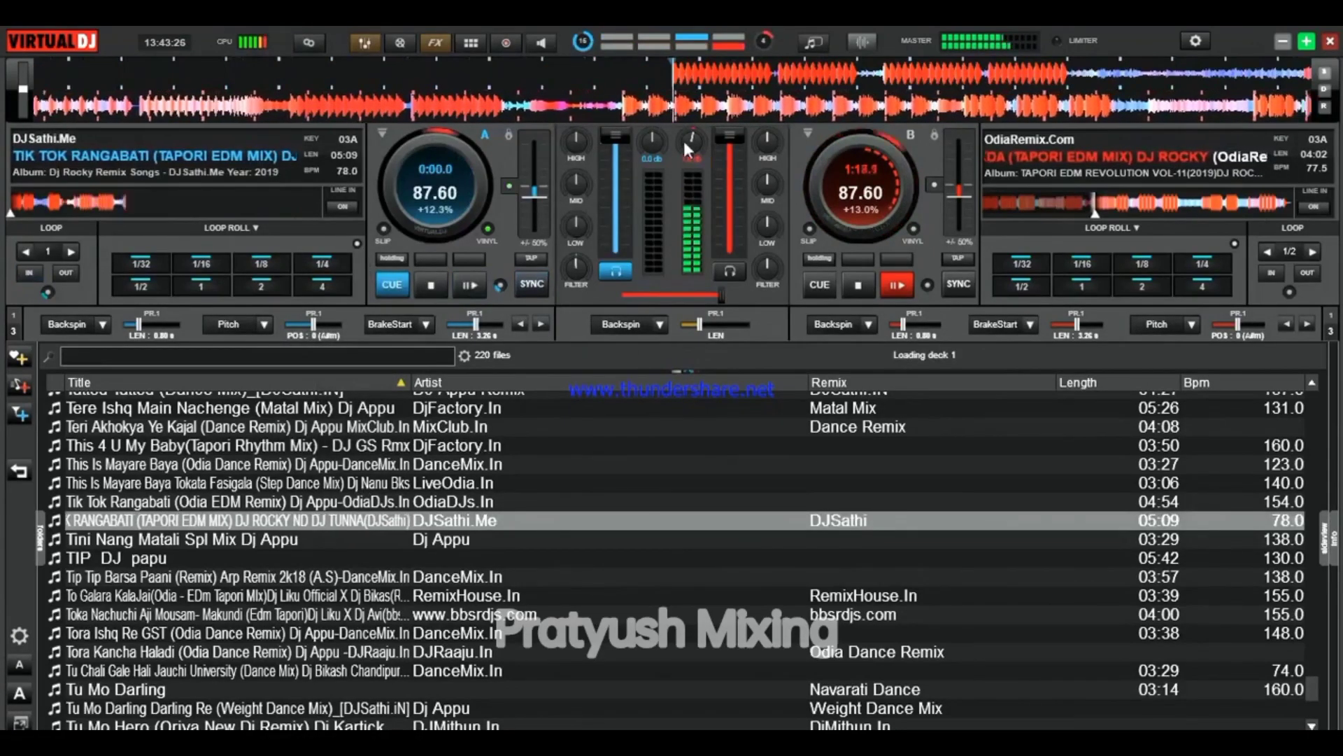
{"action": "scroll", "coordinate": [647, 139], "scroll_direction": "up", "scroll_amount": 3}
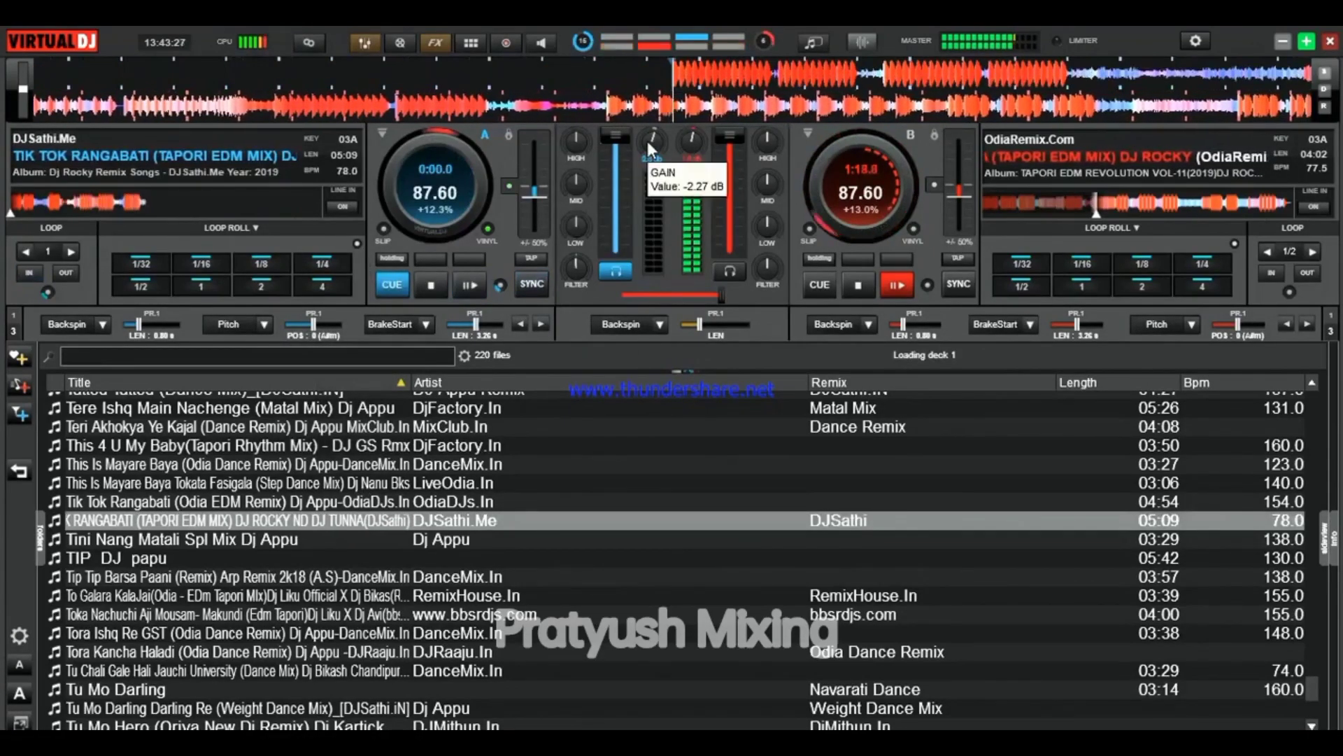
Start a 1-beat loop on deck A at about 0:48 and skip deck B's track ahead to about 1:38
{"action": "left_click", "coordinate": [60, 202]}
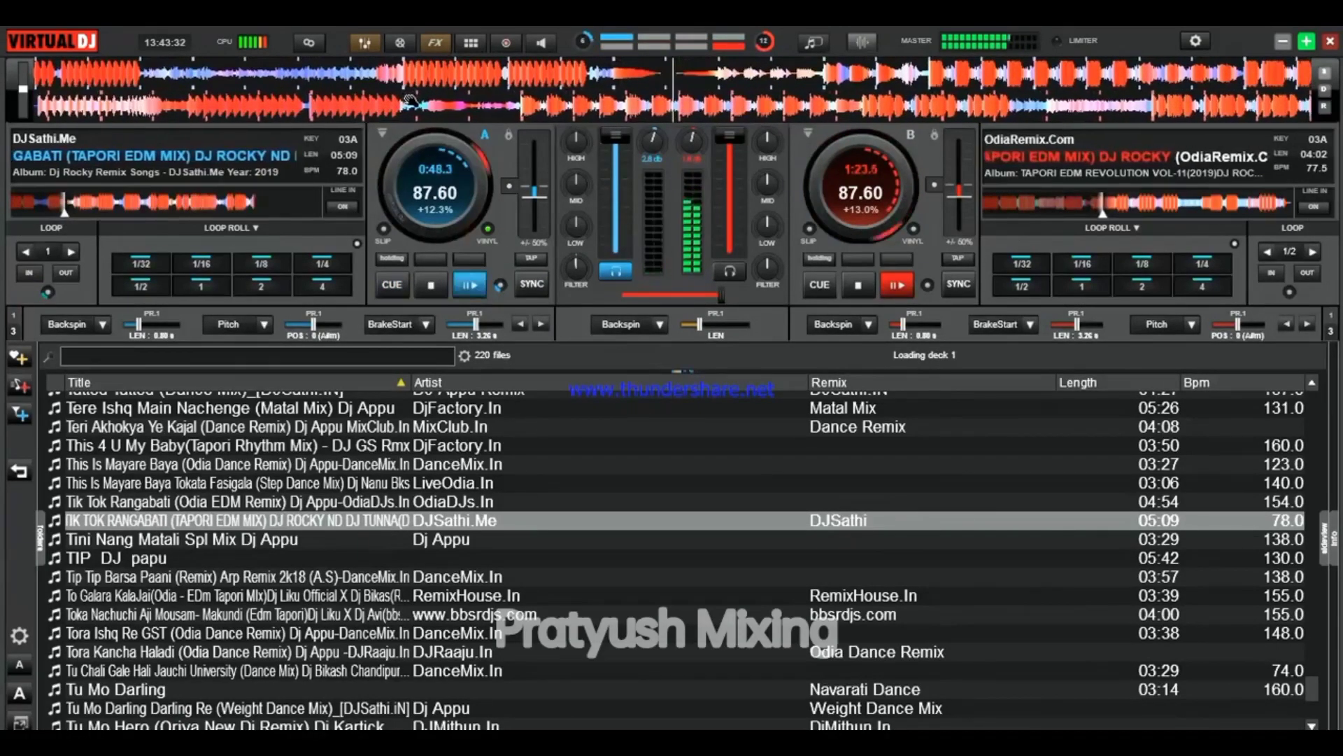
{"action": "left_click", "coordinate": [46, 252]}
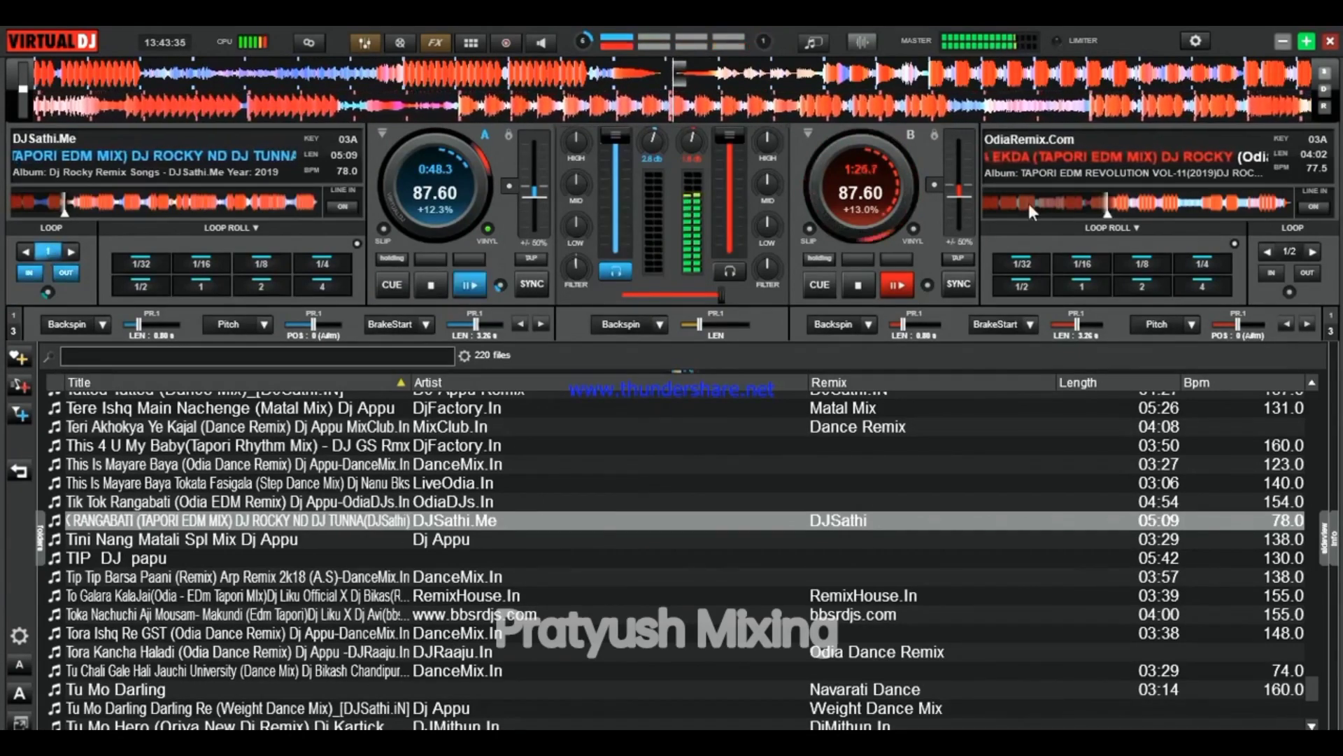
{"action": "left_click", "coordinate": [1130, 205]}
{"action": "left_click", "coordinate": [1125, 209]}
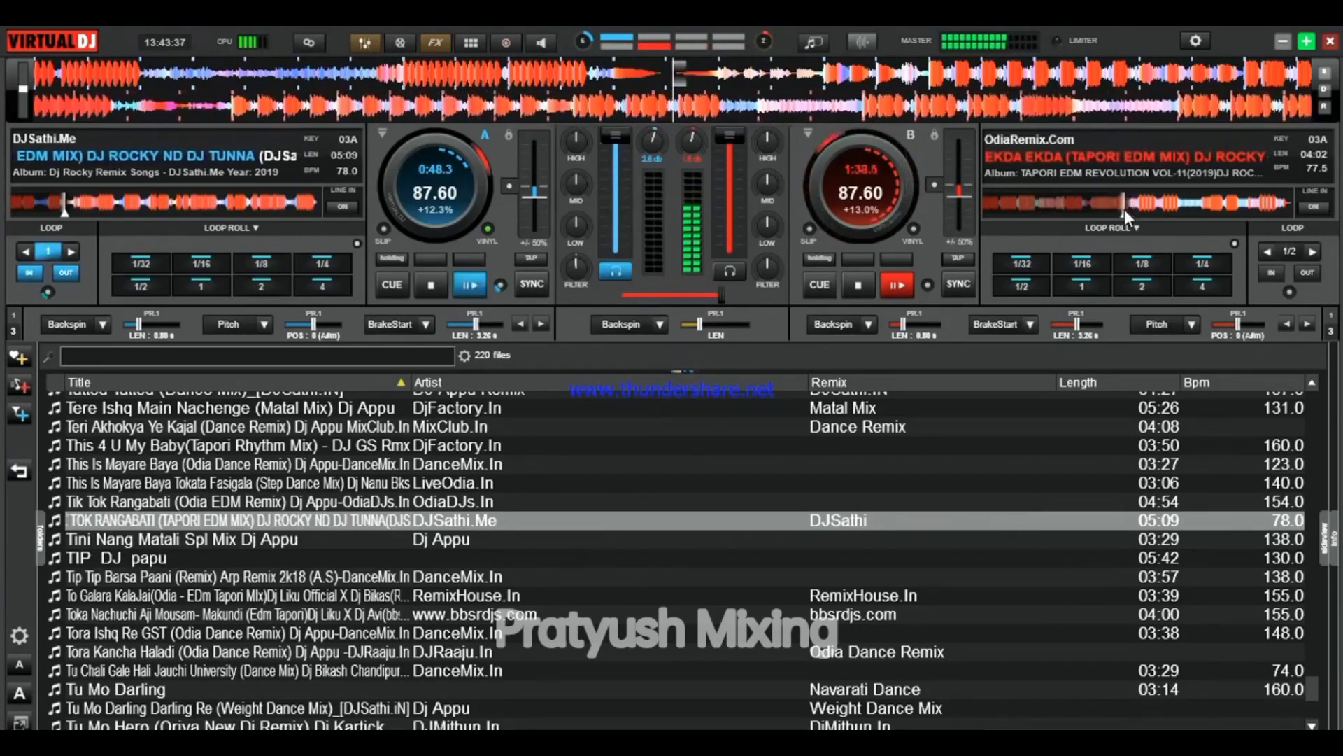
Apply the Pitch effect to deck B with its position raised to +0.8, and switch the effect off again
{"action": "left_click", "coordinate": [1155, 324]}
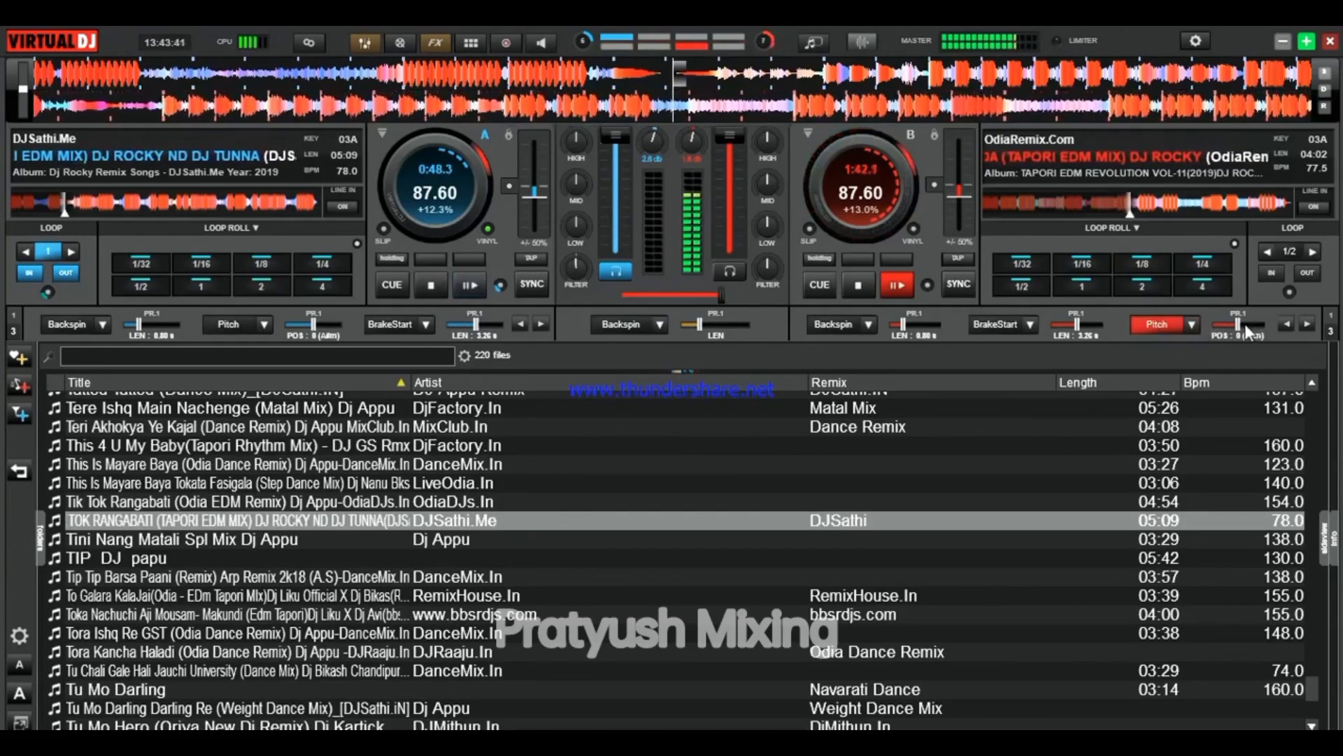
{"action": "scroll", "coordinate": [1245, 327], "scroll_direction": "up", "scroll_amount": 2}
{"action": "scroll", "coordinate": [1246, 327], "scroll_direction": "down", "scroll_amount": 1}
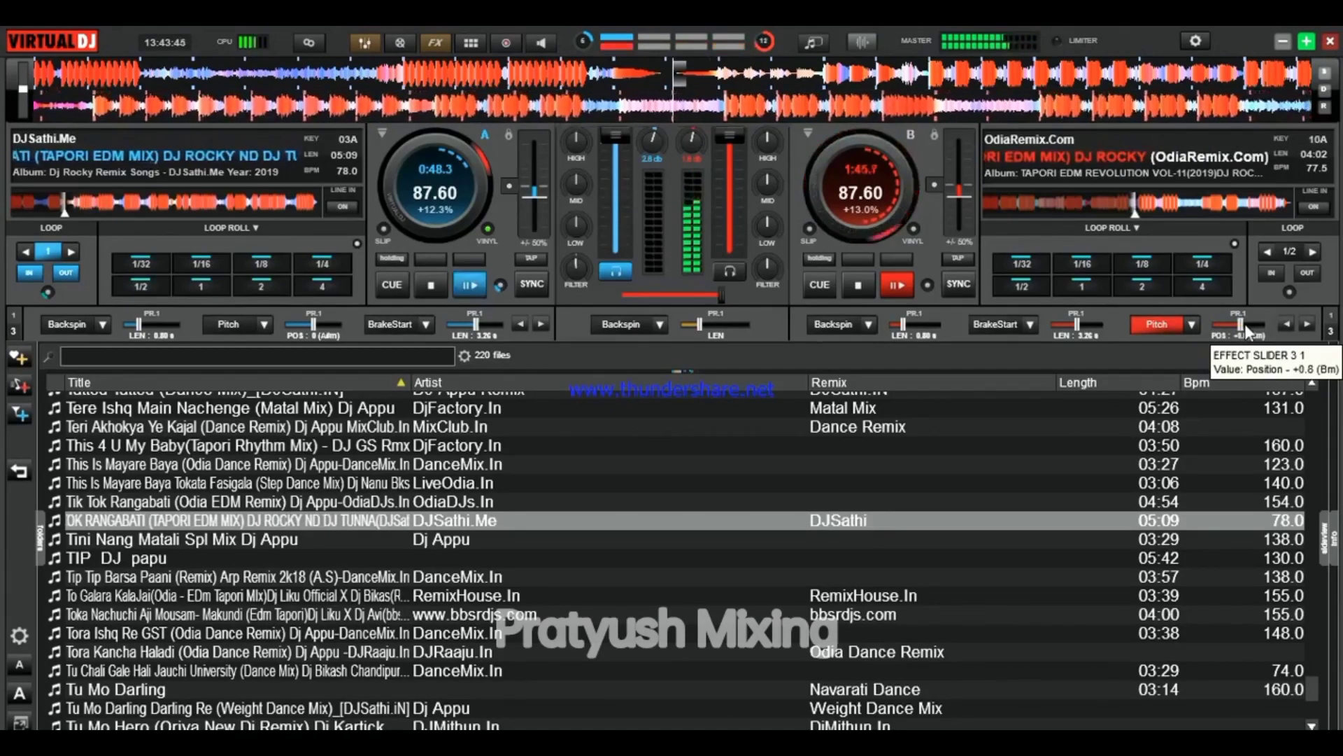
{"action": "left_click", "coordinate": [1170, 329]}
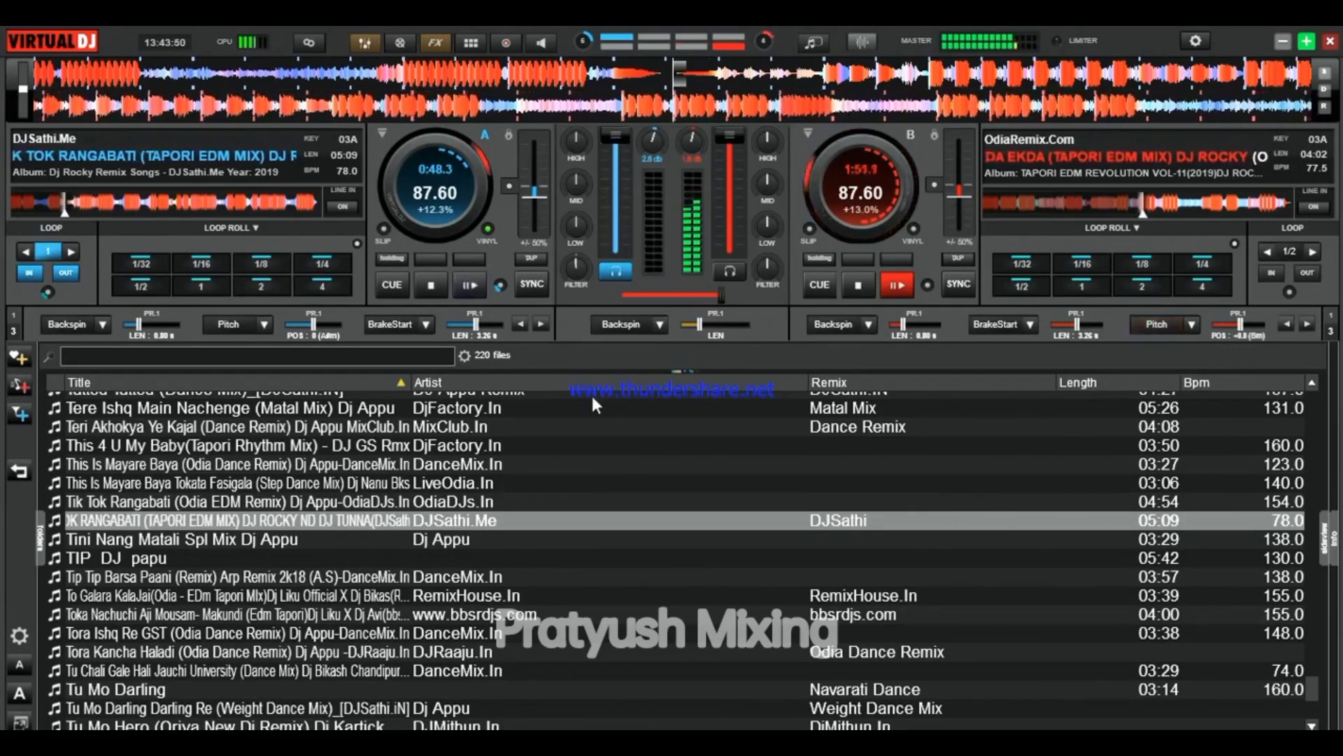
Slow deck B's tempo to -33.3% (51.67 BPM) and set deck A's tempo to +10.0% (85.80 BPM)
{"action": "left_click_drag", "start_coordinate": [965, 189], "coordinate": [945, 150]}
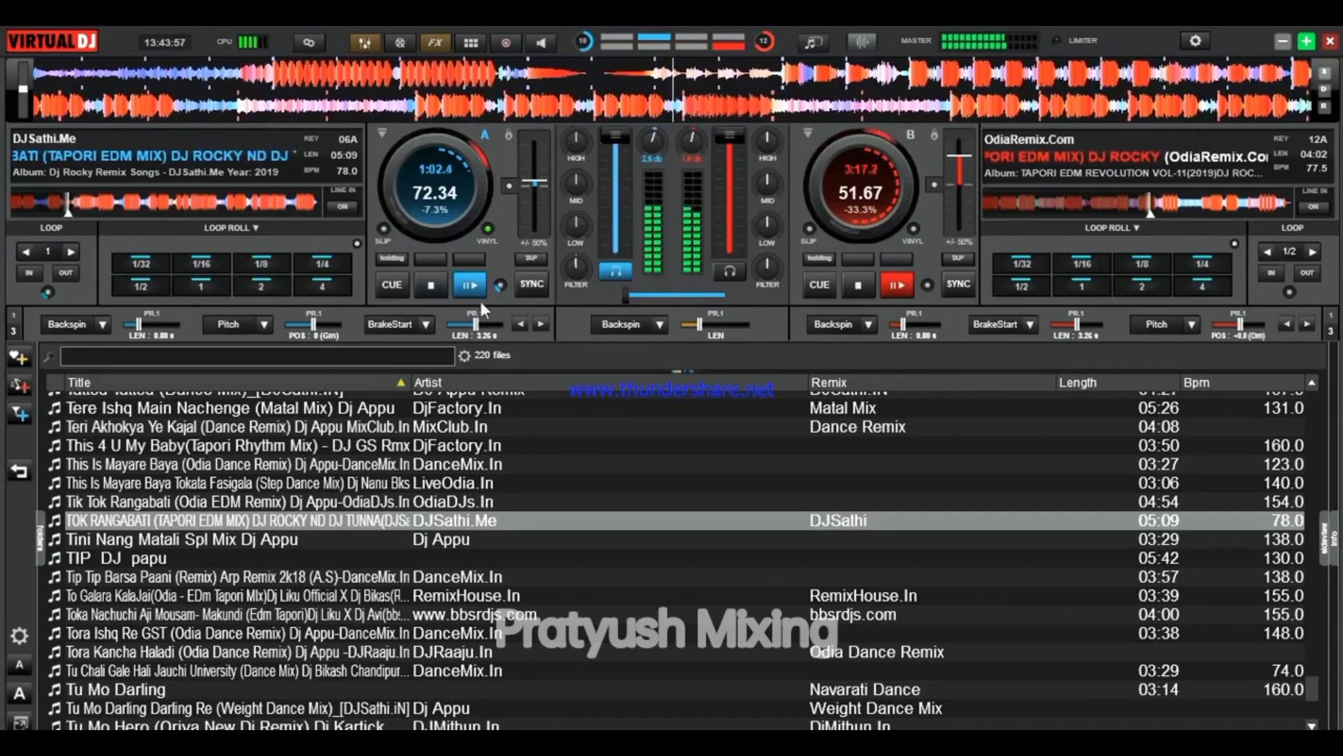
{"action": "left_click_drag", "start_coordinate": [526, 170], "coordinate": [526, 189]}
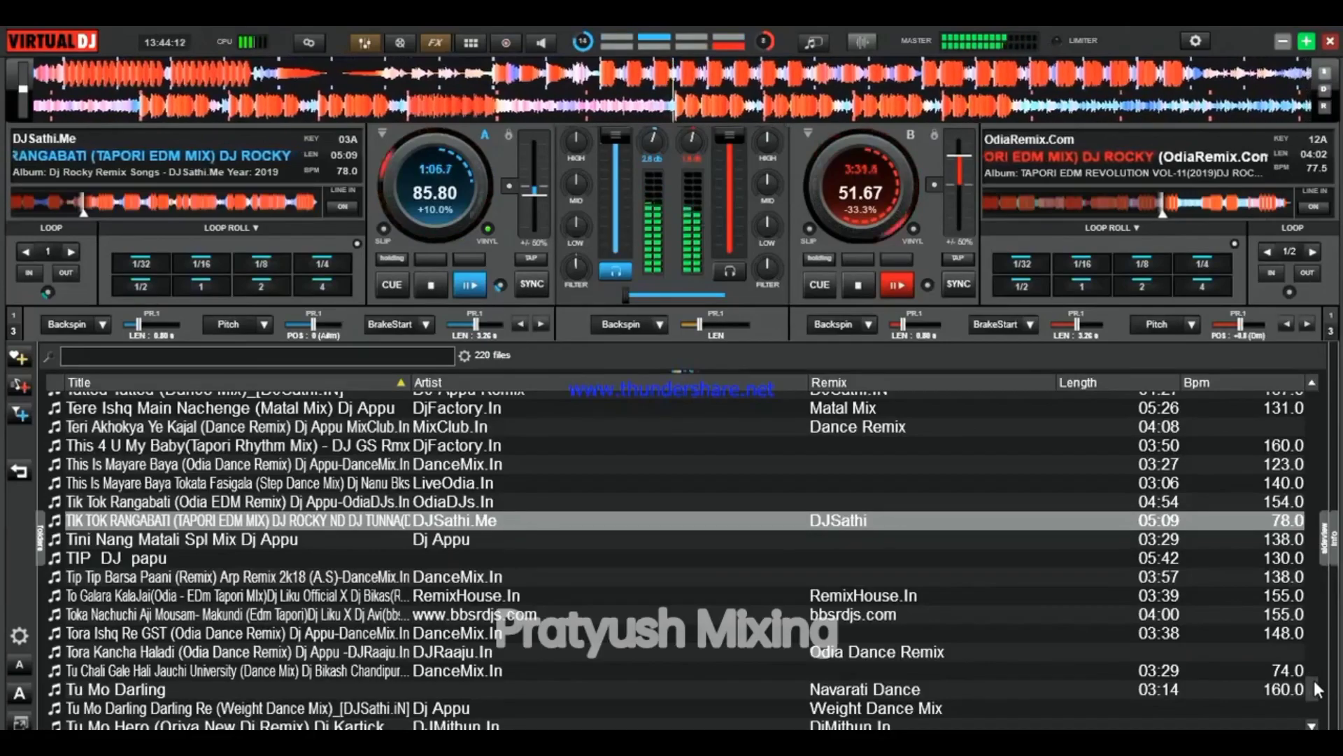
Look back through the track list towards its alphabetical beginning for the next song to mix
{"action": "left_click_drag", "start_coordinate": [1314, 680], "coordinate": [1316, 475]}
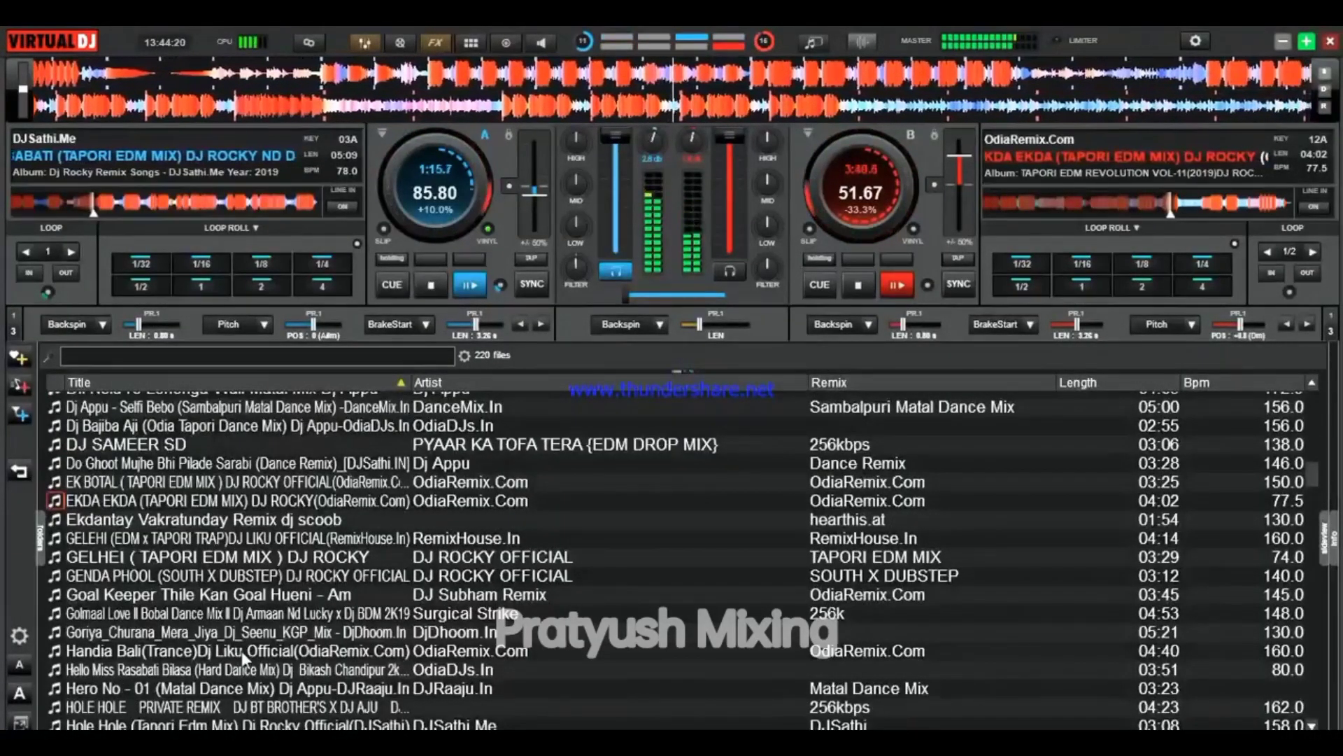
{"action": "scroll", "coordinate": [1316, 378], "scroll_direction": "up", "scroll_amount": 4}
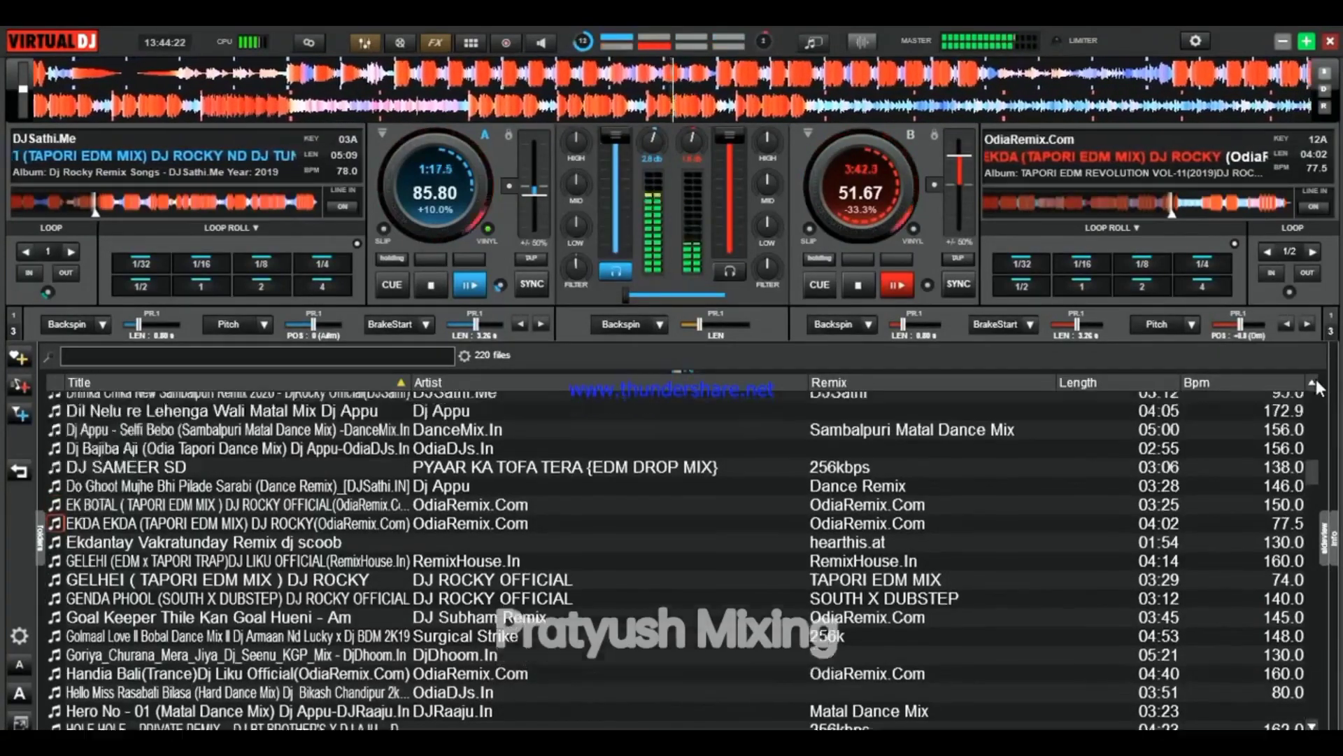
{"action": "scroll", "coordinate": [1316, 376], "scroll_direction": "up", "scroll_amount": 5}
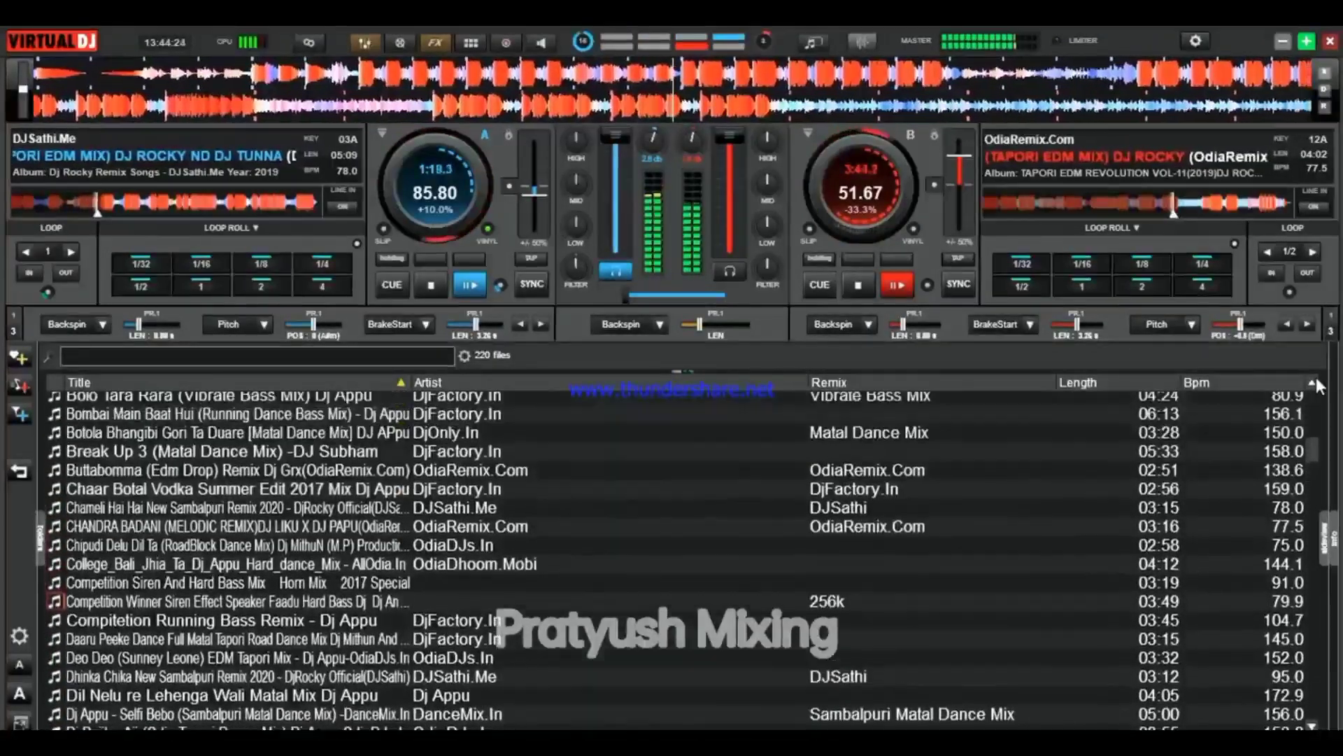
{"action": "scroll", "coordinate": [1316, 381], "scroll_direction": "up", "scroll_amount": 2}
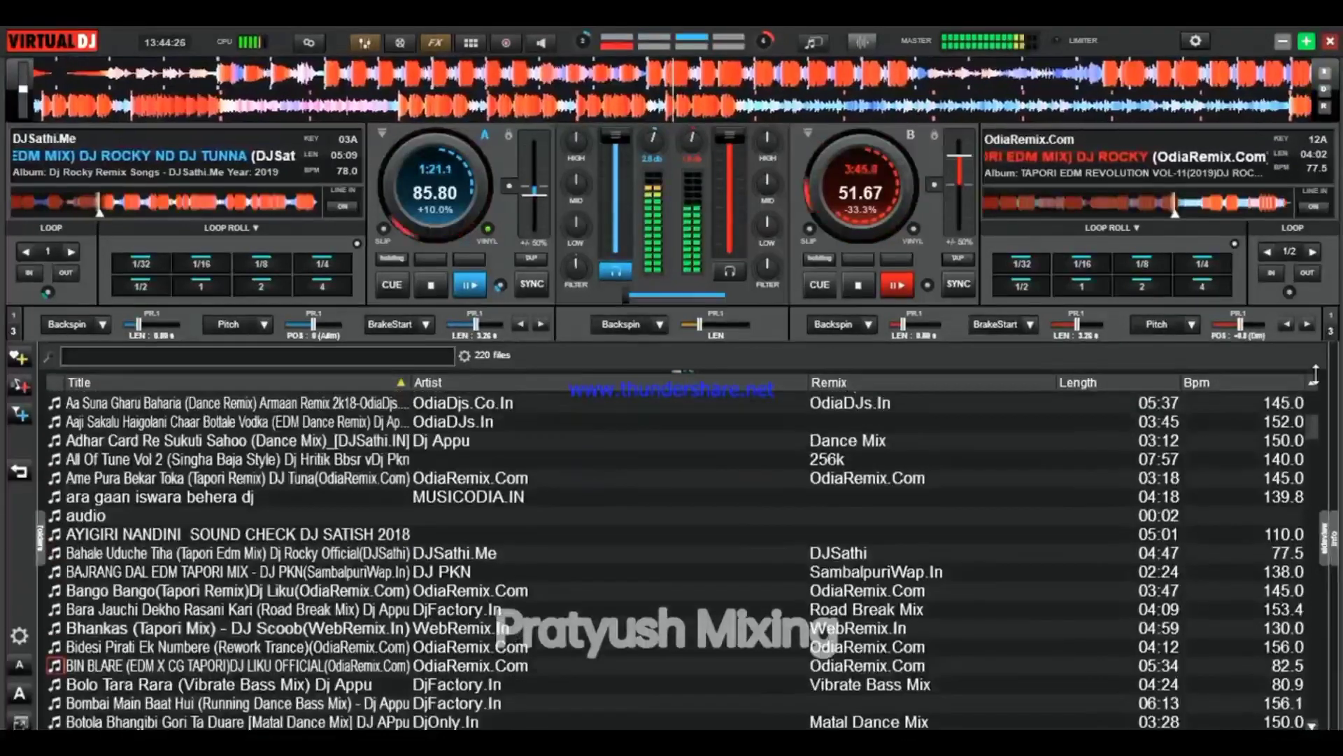